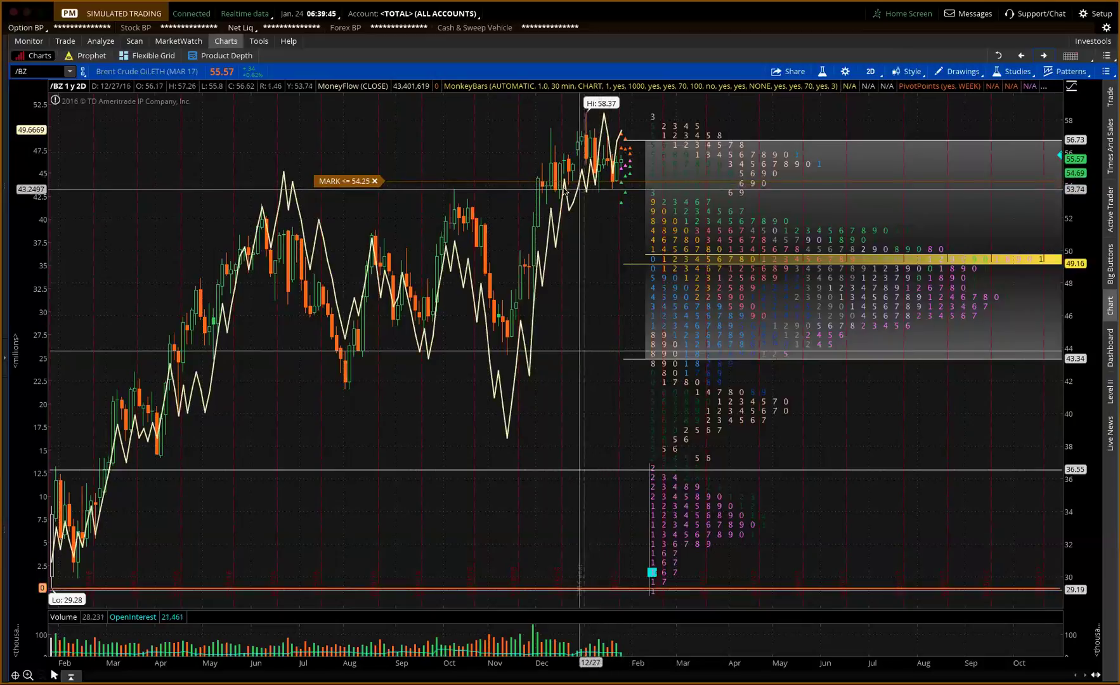
Add a second single price alert on the /BZ Brent Crude chart at 54.25
{"action": "right_click", "coordinate": [497, 190]}
{"action": "mouse_move", "coordinate": [569, 469]}
{"action": "left_click", "coordinate": [645, 463]}
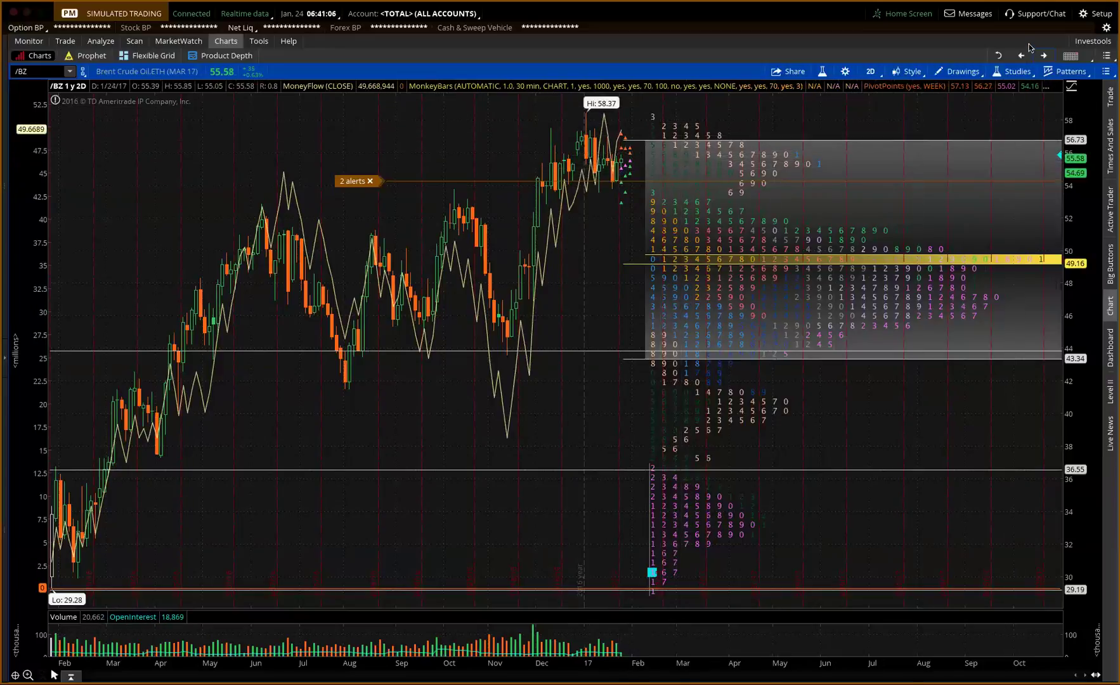
Step forward from /BZ to the /CL Light Sweet Crude chart with its MARK >= 53.73 alert
{"action": "left_click", "coordinate": [1044, 56]}
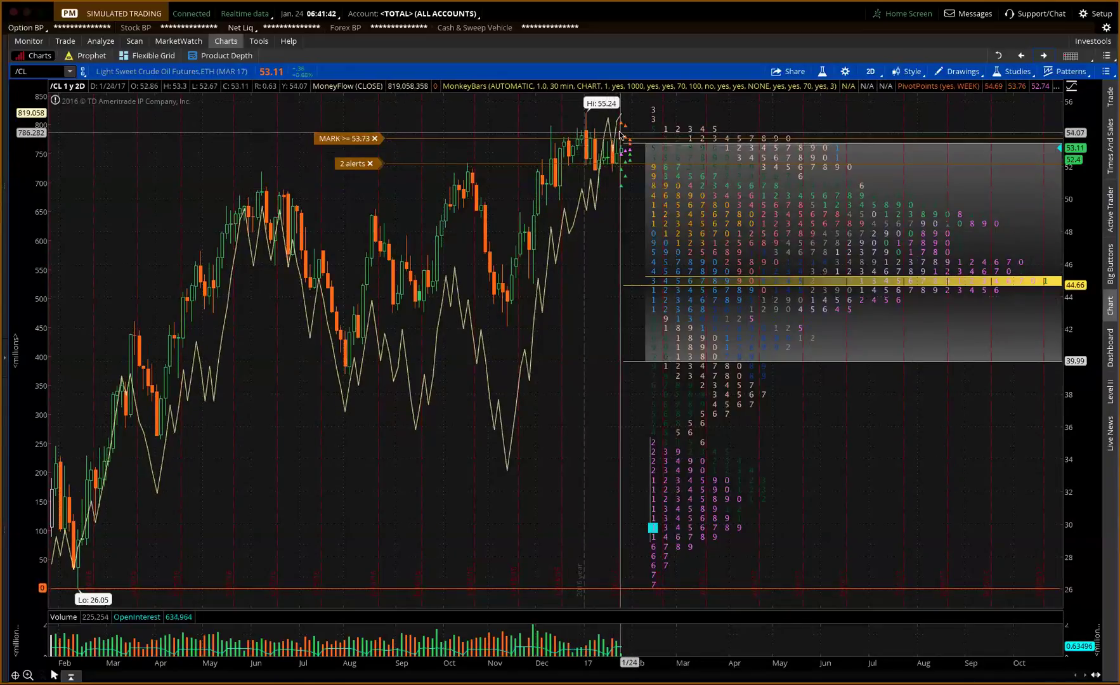
Load the /ES E-mini S&P 500 chart showing alerts at 2272.75 and 2185.50
{"action": "left_click", "coordinate": [1043, 56]}
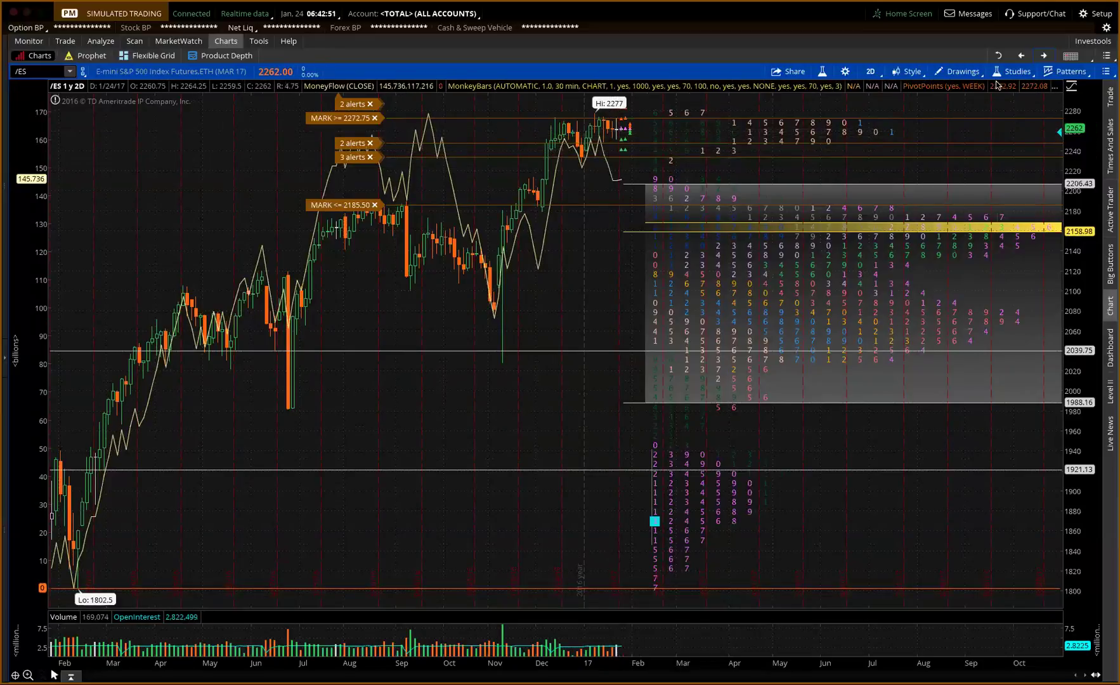
Set the /ES chart time frame to 20 days of 2-hour bars (20 D:2h)
{"action": "left_click", "coordinate": [871, 72]}
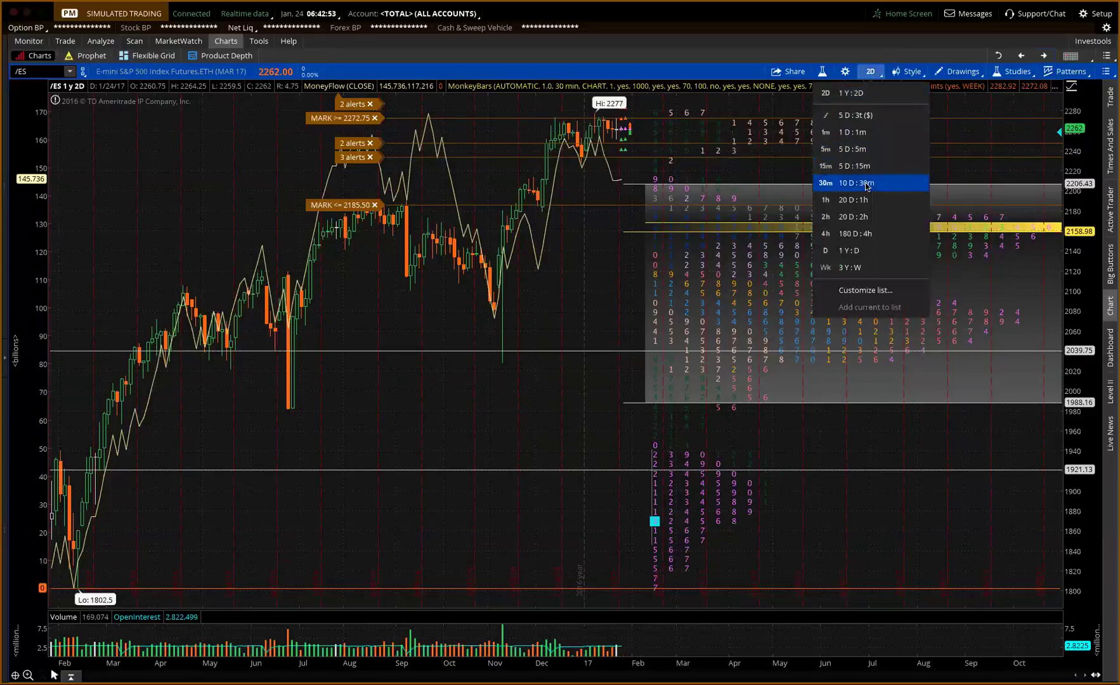
{"action": "left_click", "coordinate": [848, 217]}
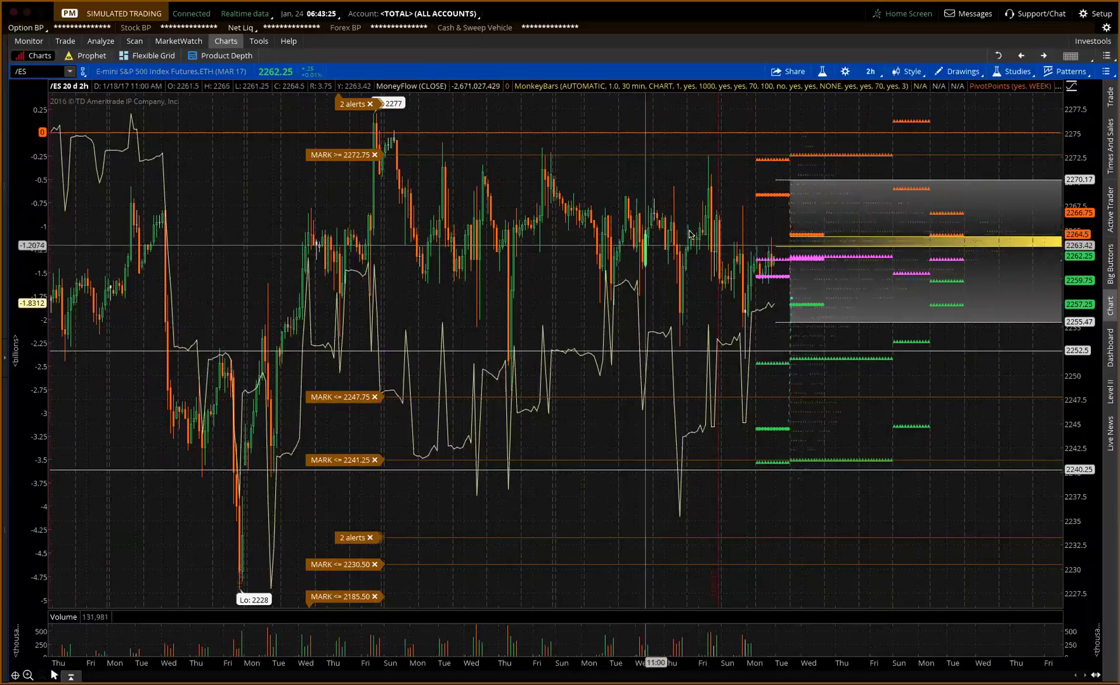
Create a single price alert on /ES at the 2256.25 level
{"action": "right_click", "coordinate": [705, 321]}
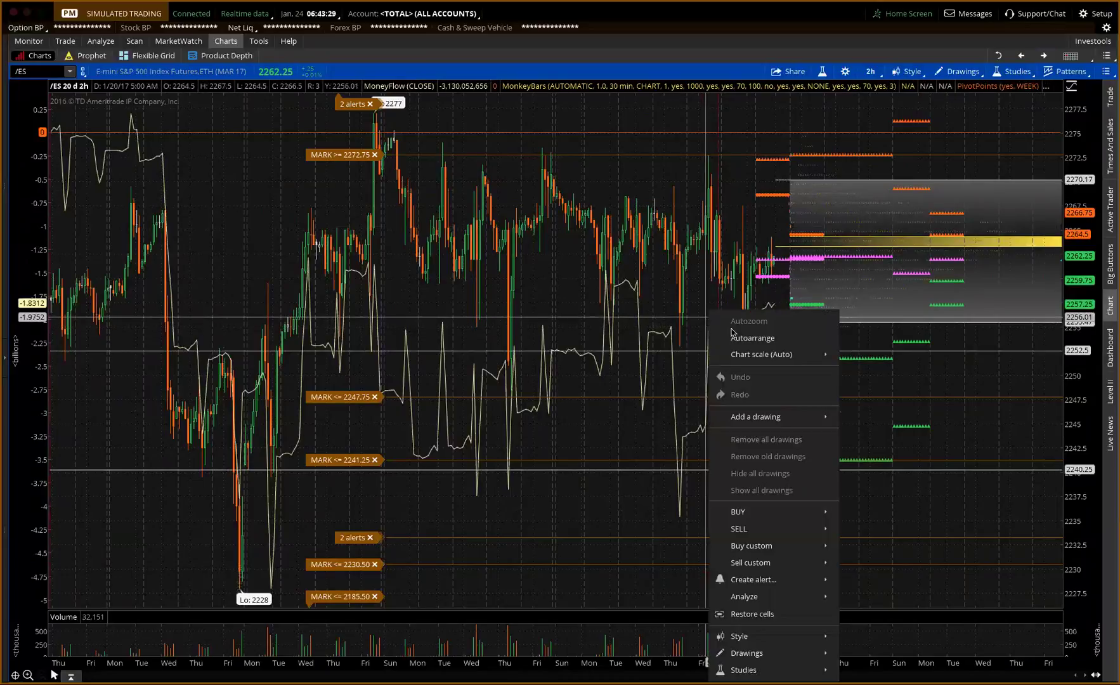
{"action": "mouse_move", "coordinate": [752, 582]}
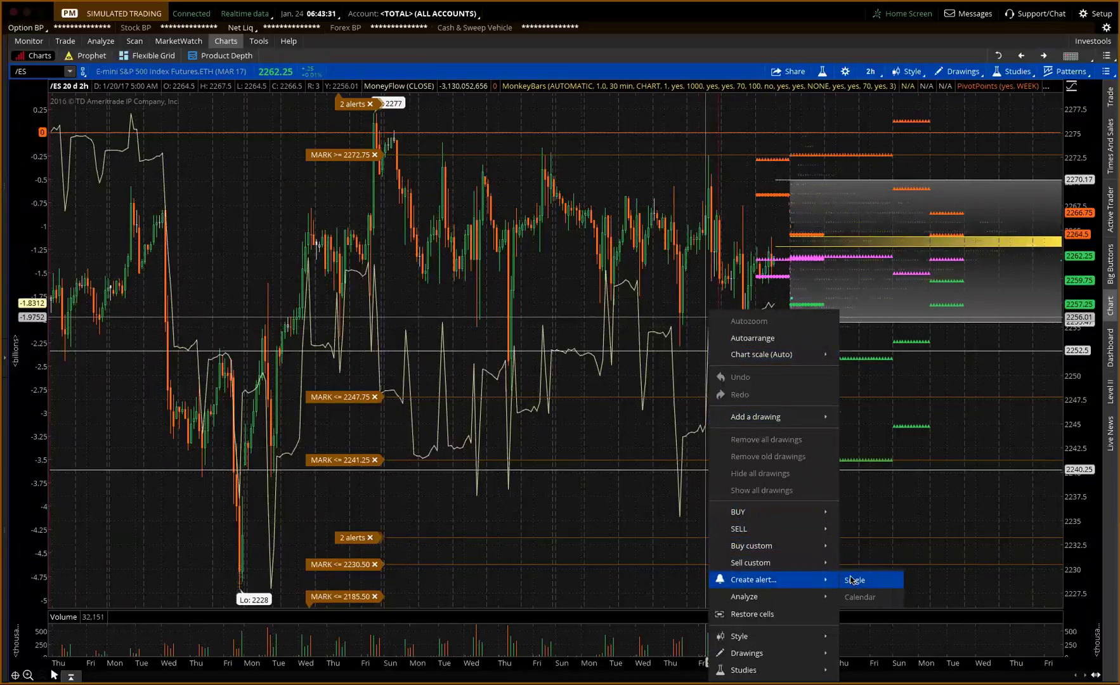
{"action": "left_click", "coordinate": [850, 580]}
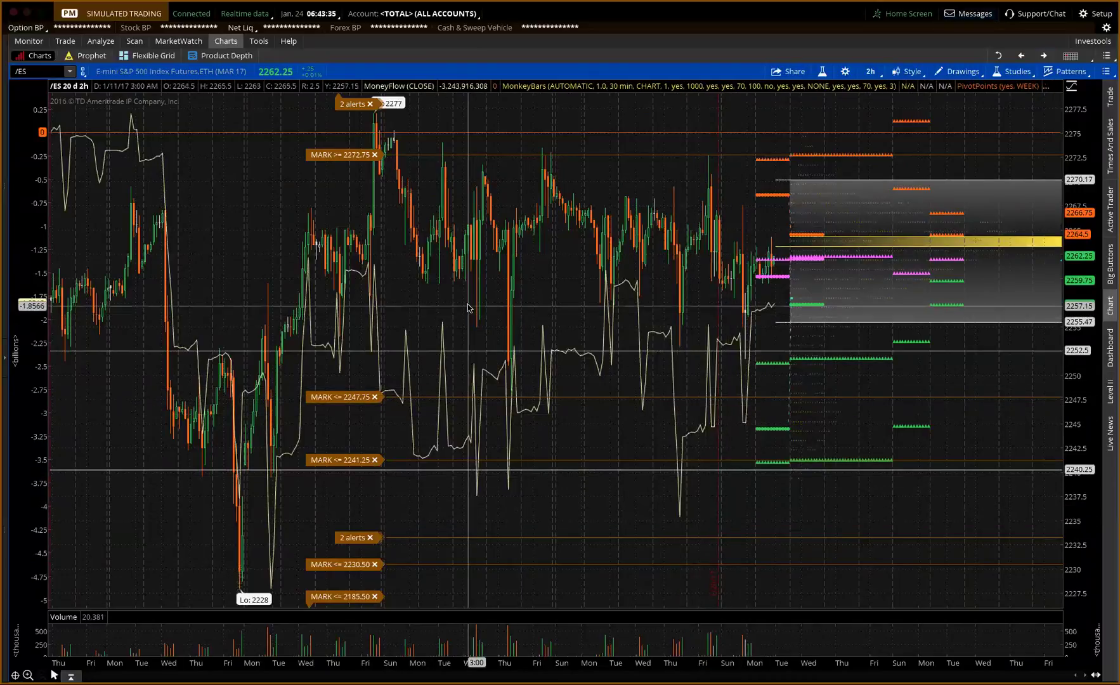
{"action": "right_click", "coordinate": [572, 314]}
{"action": "mouse_move", "coordinate": [672, 579]}
{"action": "left_click", "coordinate": [722, 579]}
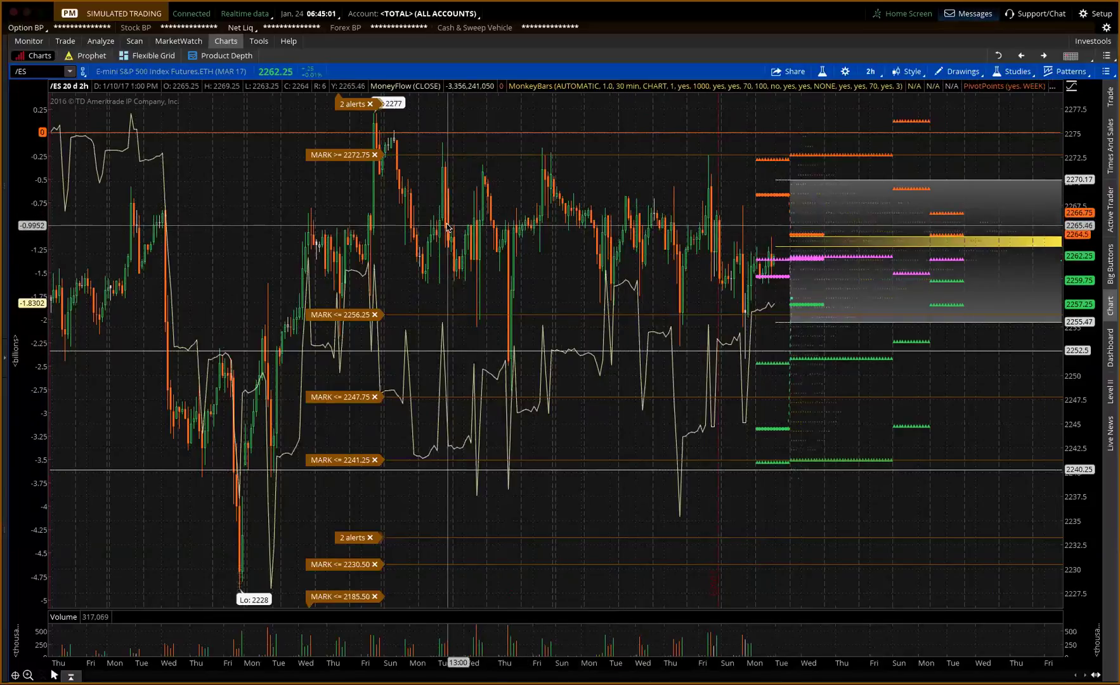
Add a single /ES price alert at 2269.50
{"action": "right_click", "coordinate": [743, 188]}
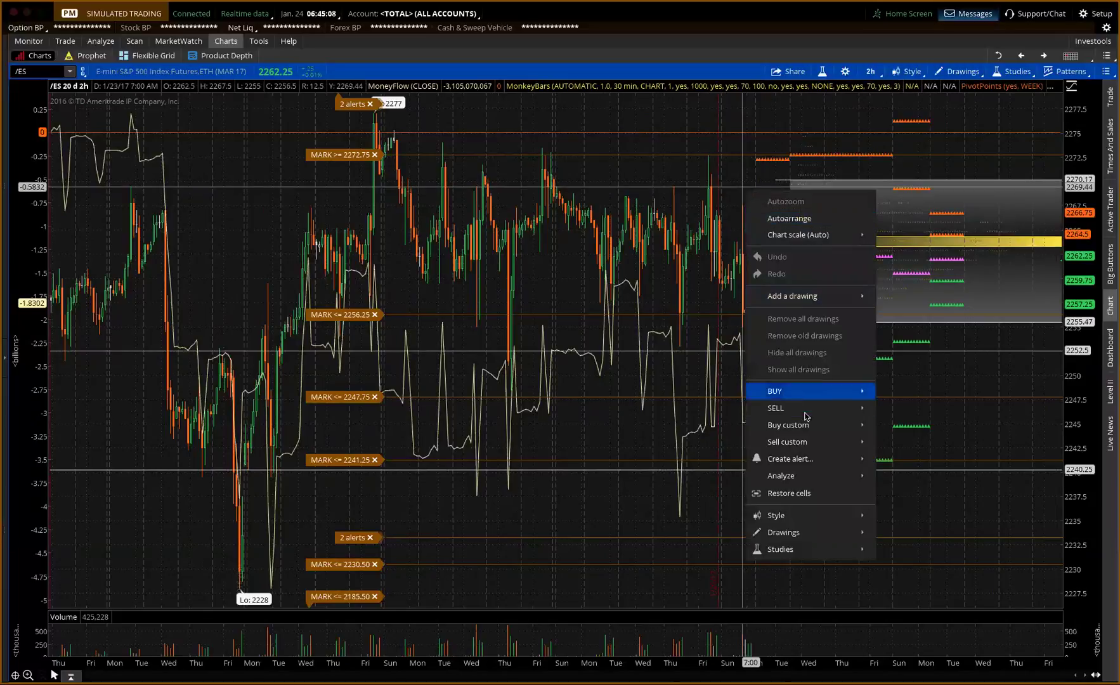
{"action": "mouse_move", "coordinate": [787, 460]}
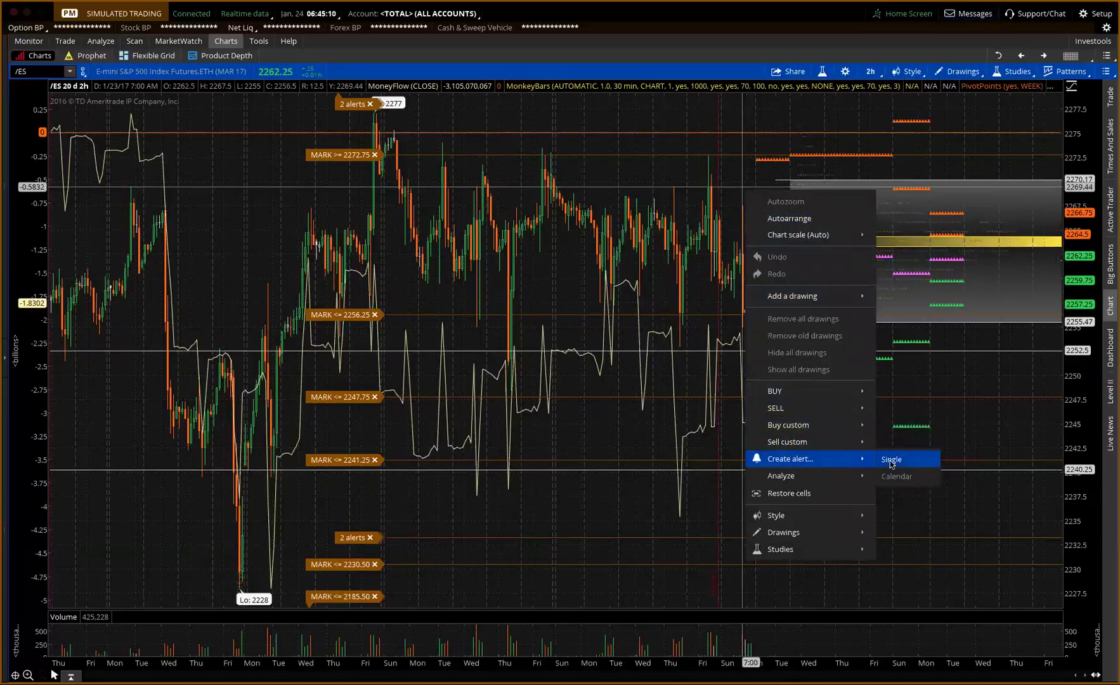
{"action": "left_click", "coordinate": [891, 460]}
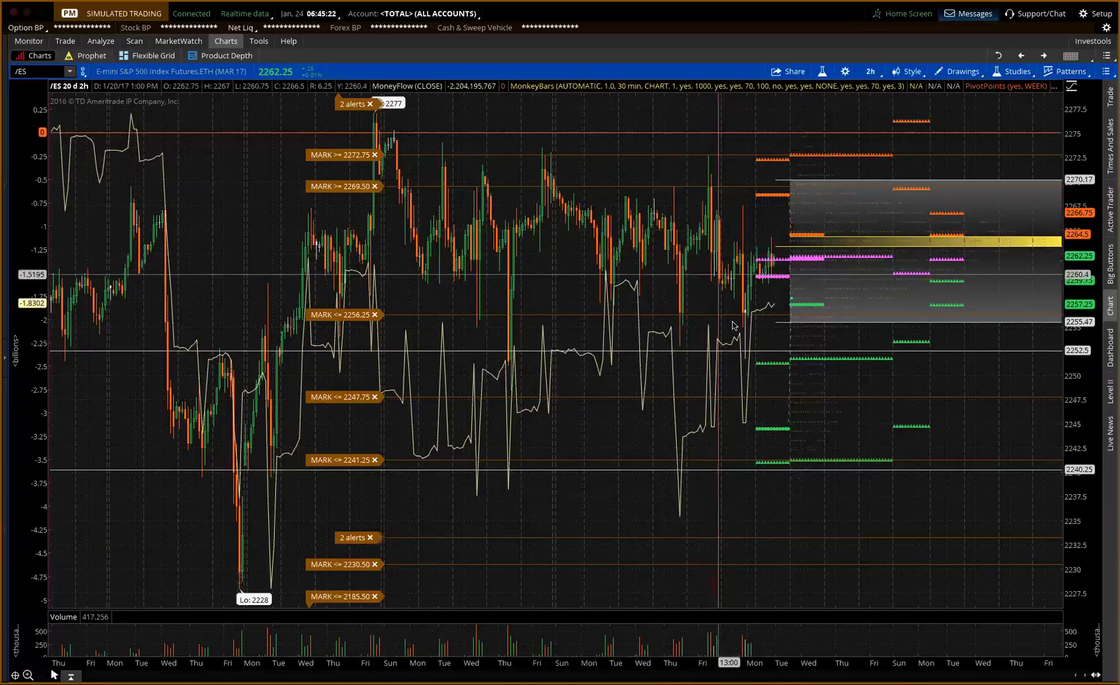
Add another /ES alert at 2259.50, then move on to the /GC Gold futures chart
{"action": "right_click", "coordinate": [657, 284]}
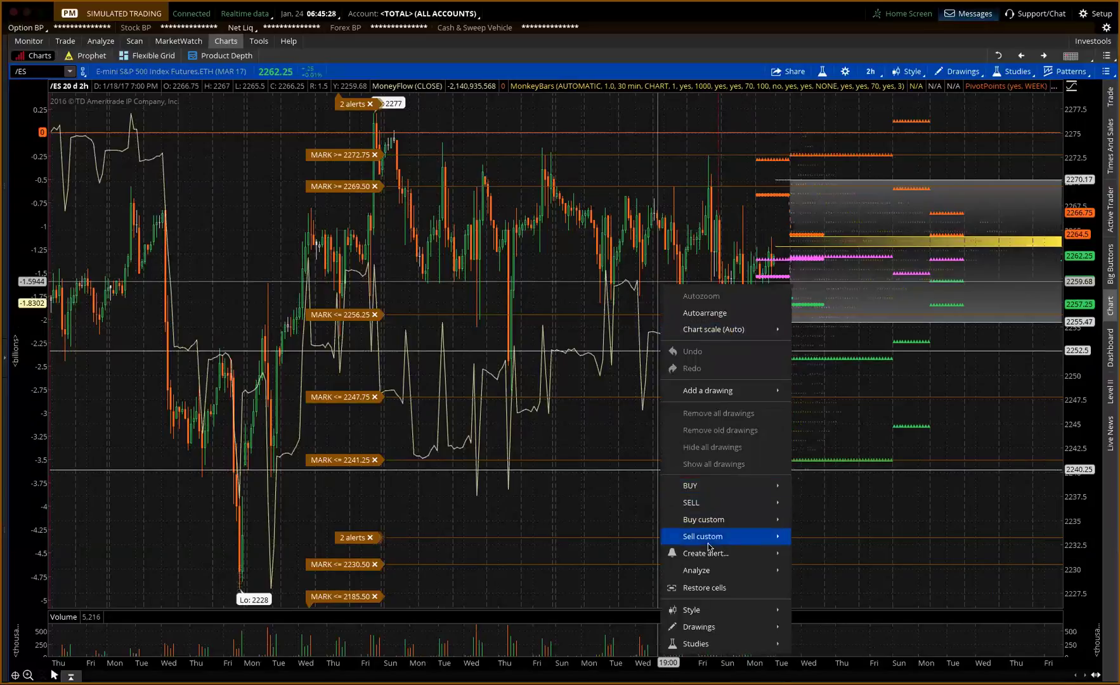
{"action": "left_click", "coordinate": [584, 244]}
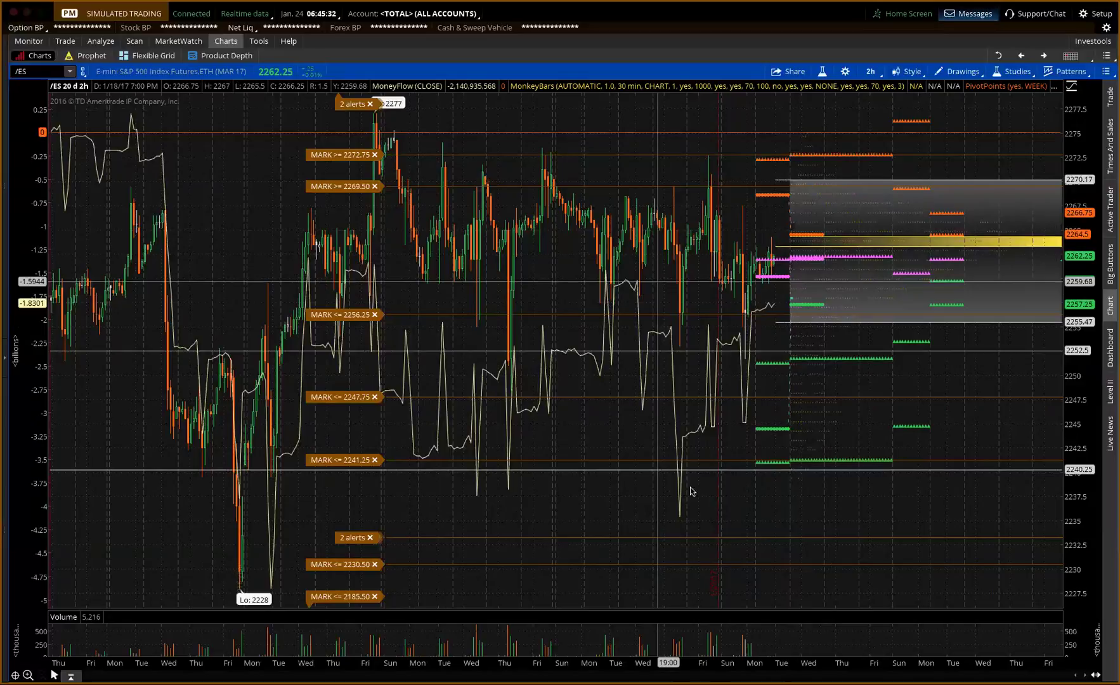
{"action": "left_click", "coordinate": [1043, 56]}
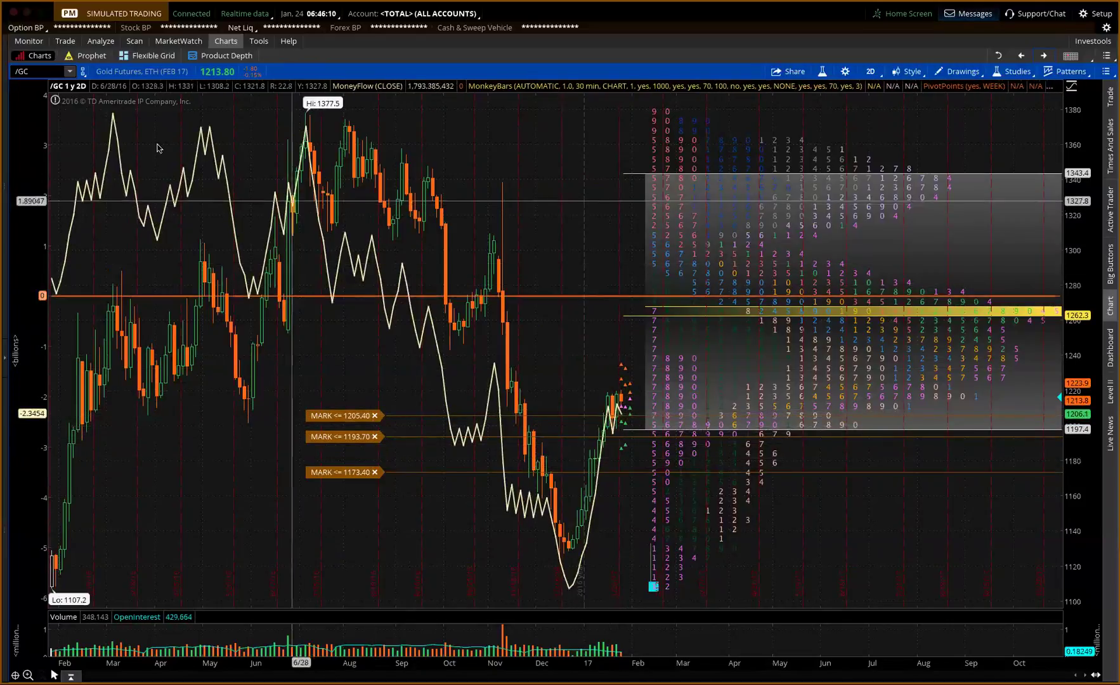
Enter /DX as the symbol to chart US Dollar Index Futures (MAR 17)
{"action": "type", "text": "/DX"}
{"action": "key", "text": "Return"}
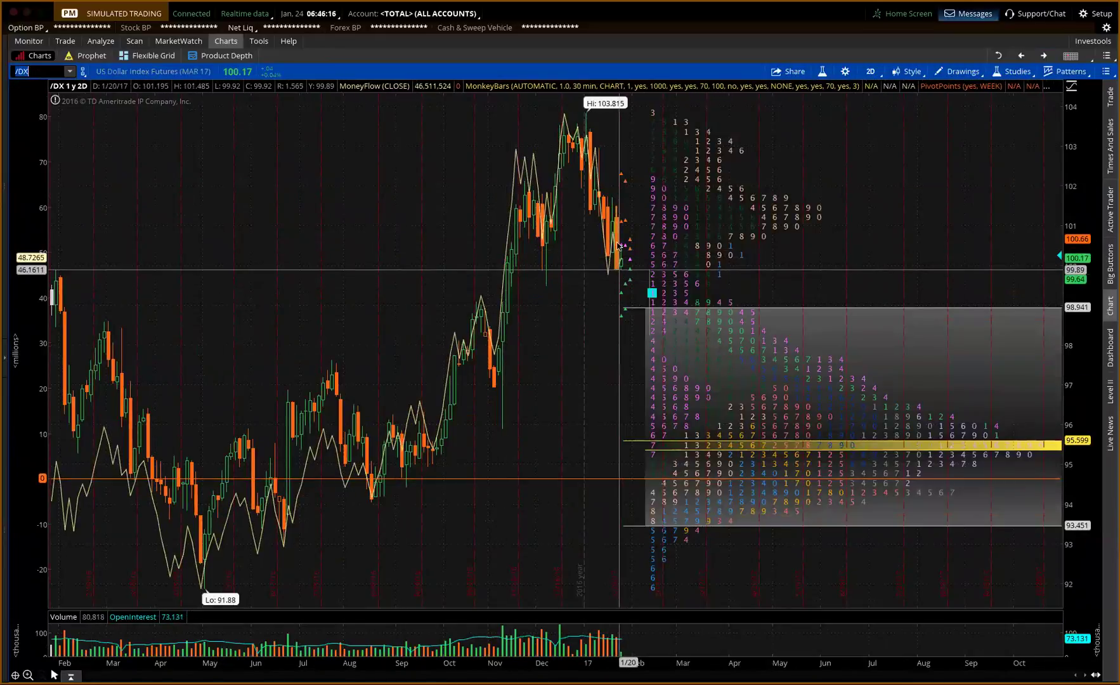
Create a single price alert on the /DX chart at MARK <= 99.90
{"action": "right_click", "coordinate": [578, 271]}
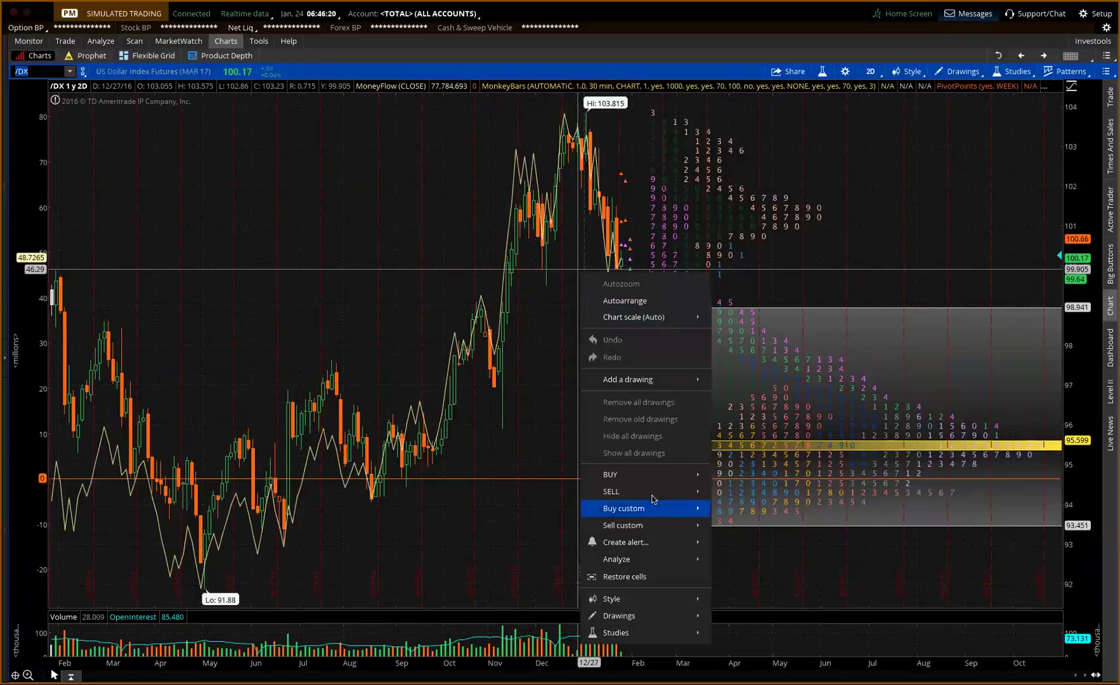
{"action": "mouse_move", "coordinate": [649, 546]}
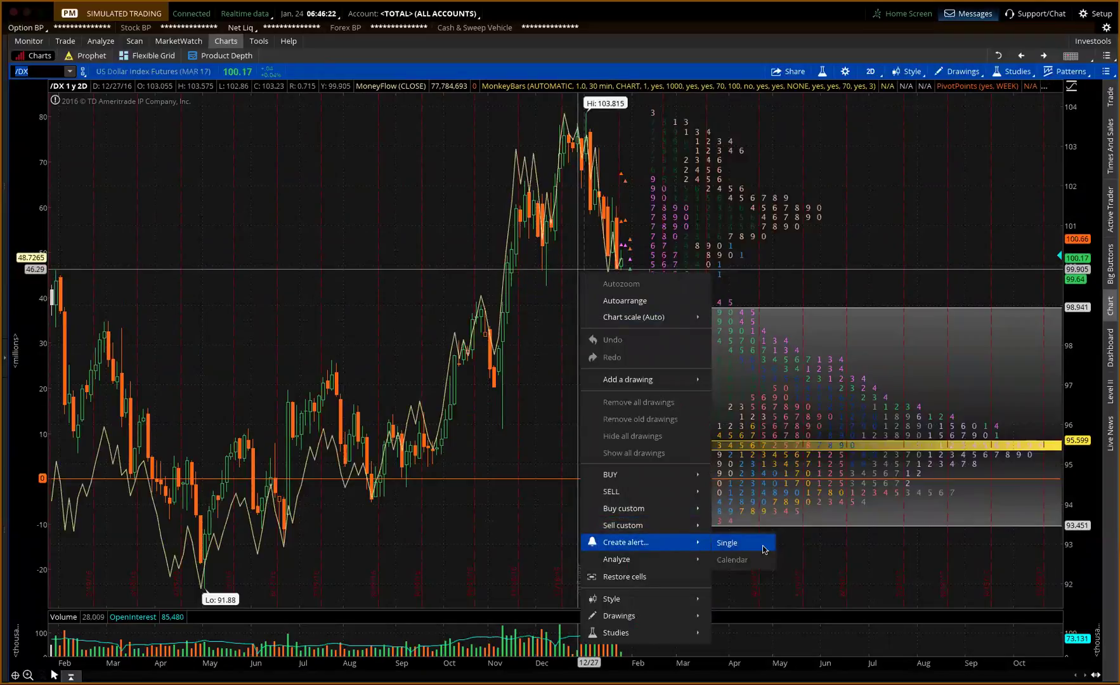
{"action": "left_click", "coordinate": [610, 265]}
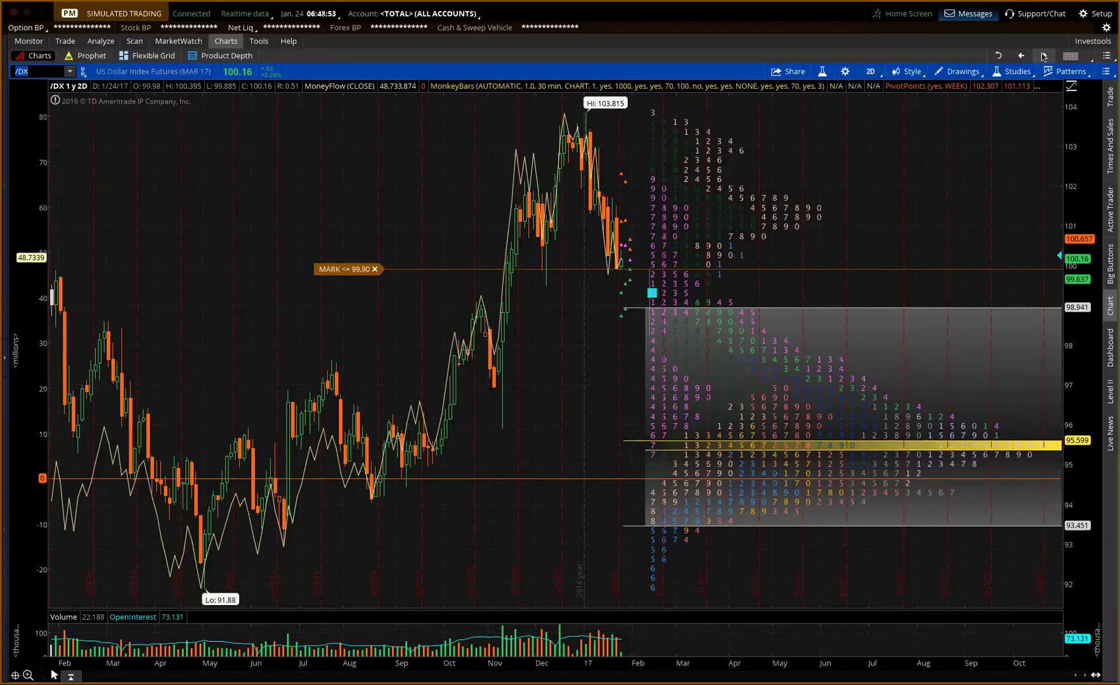
Load the /GE Eurodollar chart and reset it to the default 1-year, 2-day view
{"action": "left_click", "coordinate": [1043, 56]}
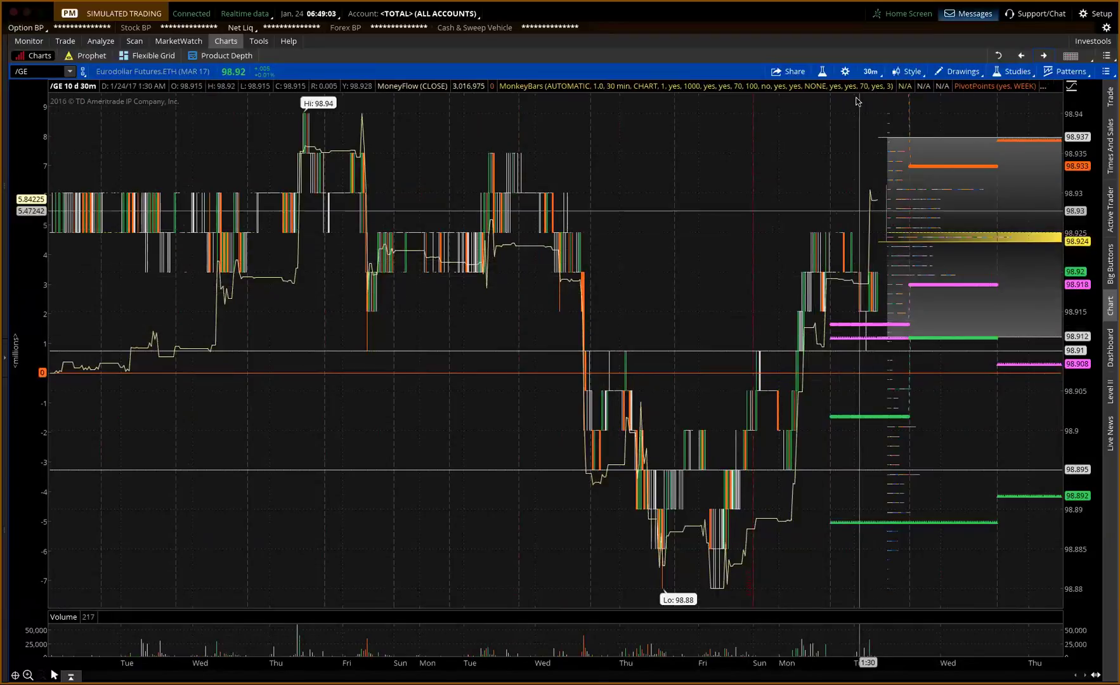
{"action": "left_click", "coordinate": [870, 71]}
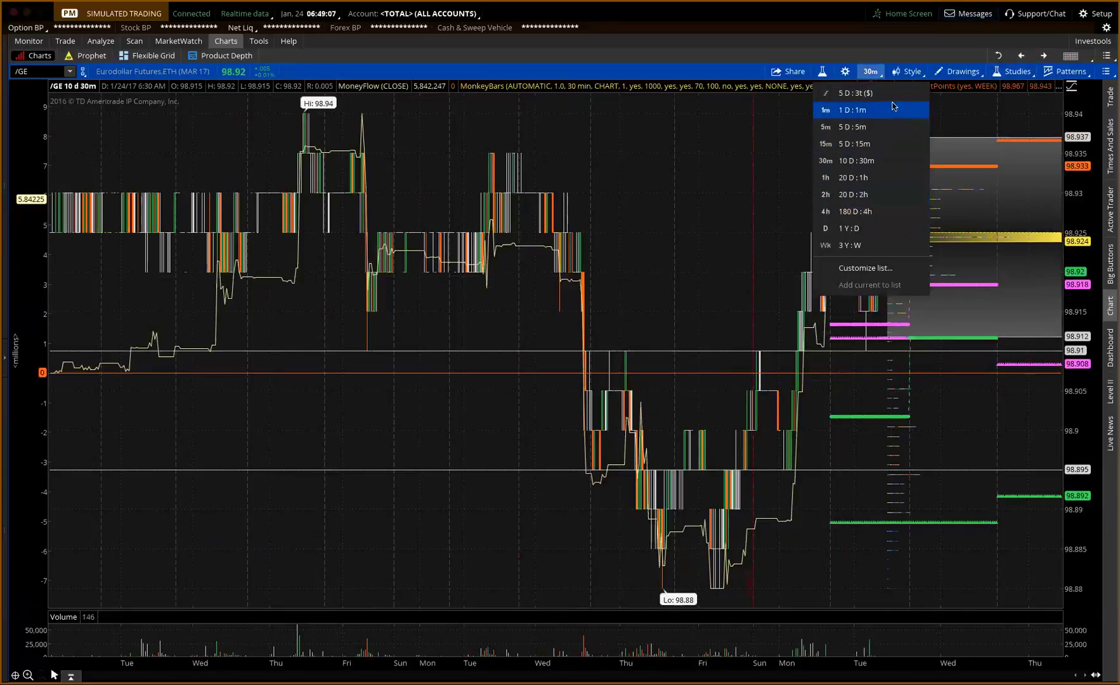
{"action": "left_click", "coordinate": [906, 72]}
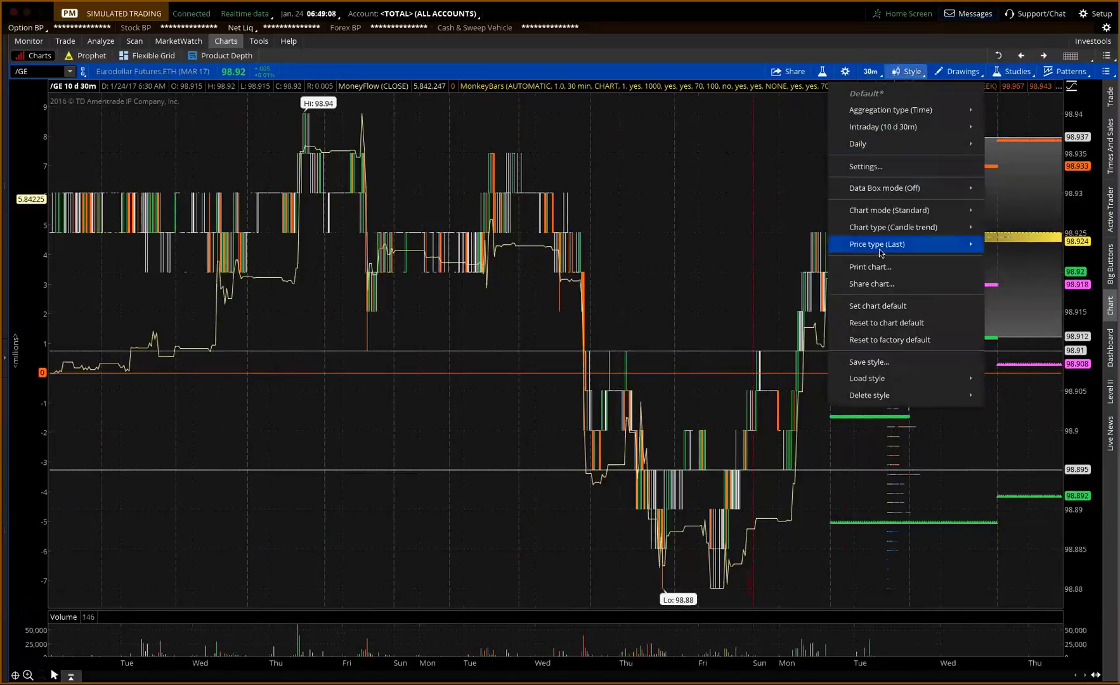
{"action": "left_click", "coordinate": [836, 311]}
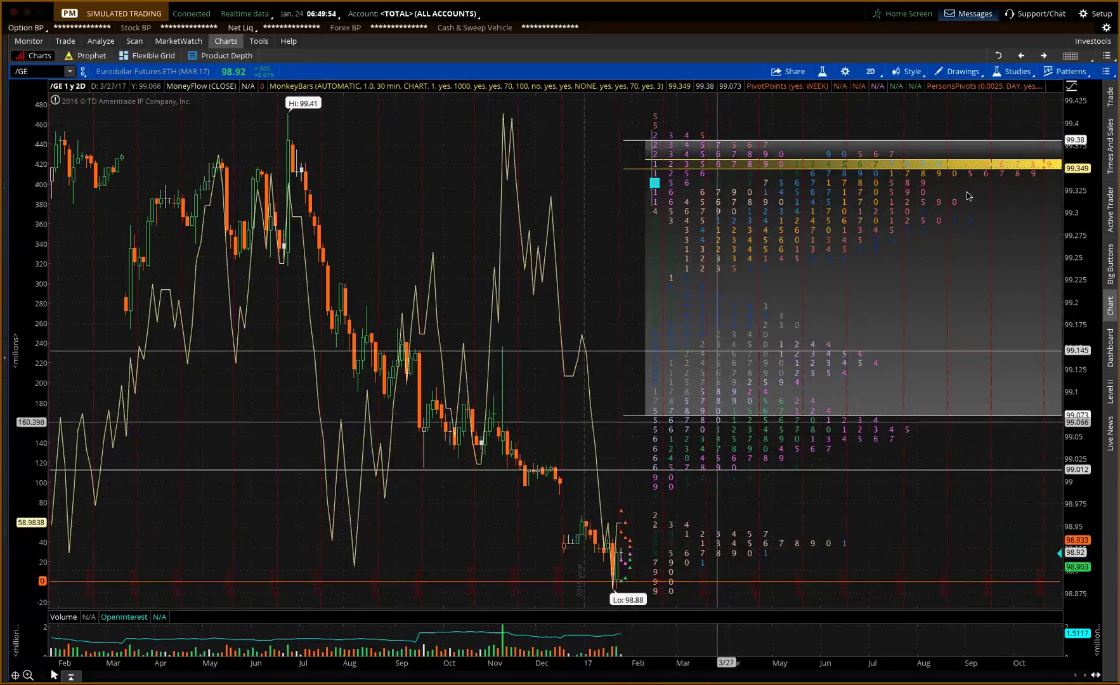
Review /HG Copper on the 3-year weekly time frame, then advance to /LE Live Cattle
{"action": "left_click", "coordinate": [1042, 56]}
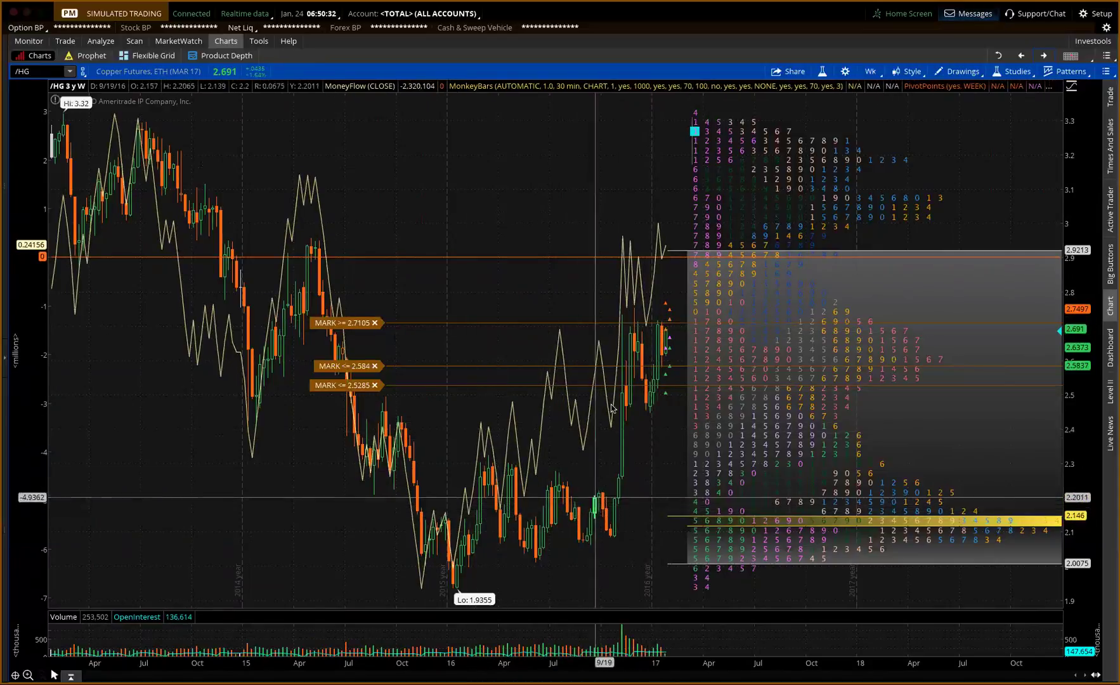
{"action": "left_click", "coordinate": [883, 73]}
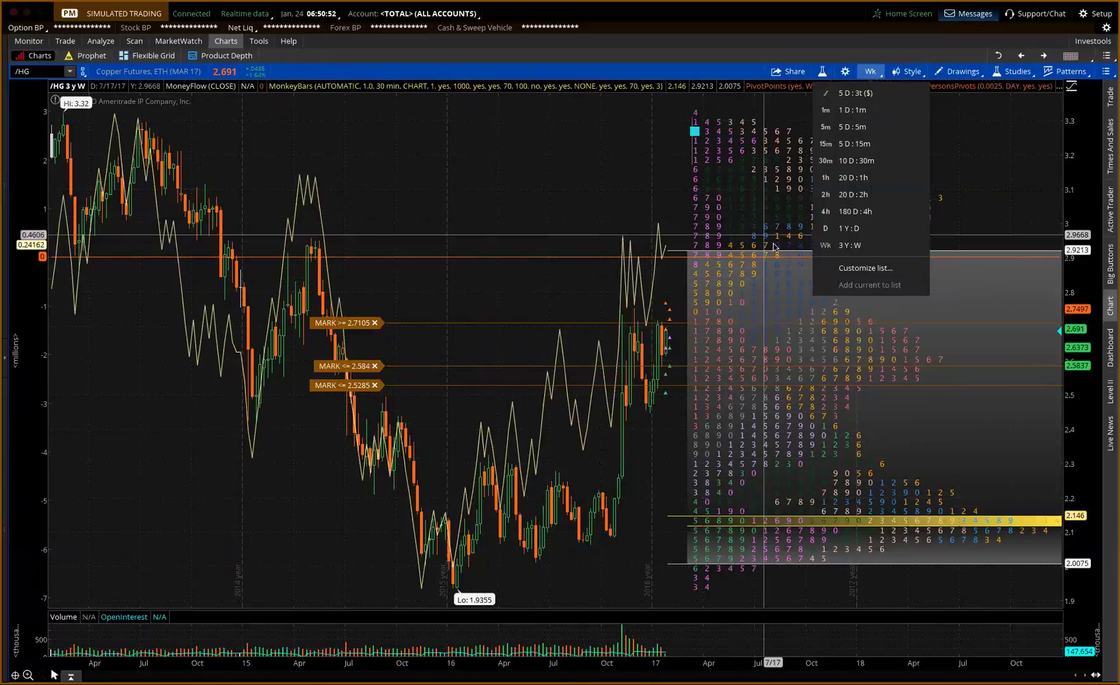
{"action": "left_click", "coordinate": [818, 246]}
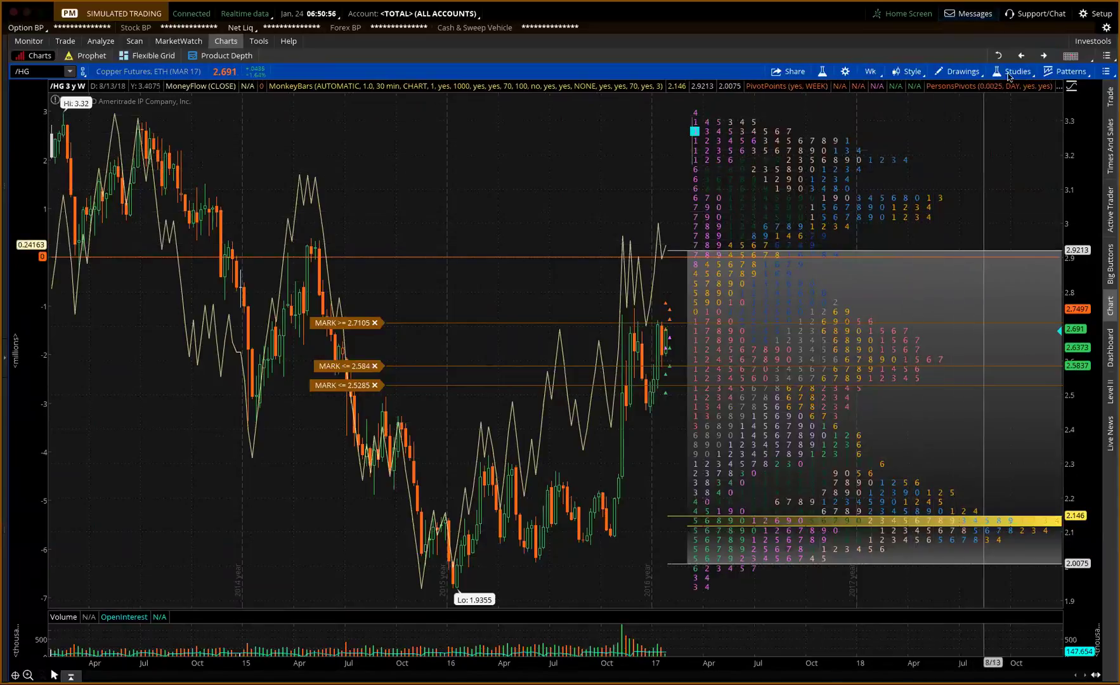
{"action": "left_click", "coordinate": [1043, 56]}
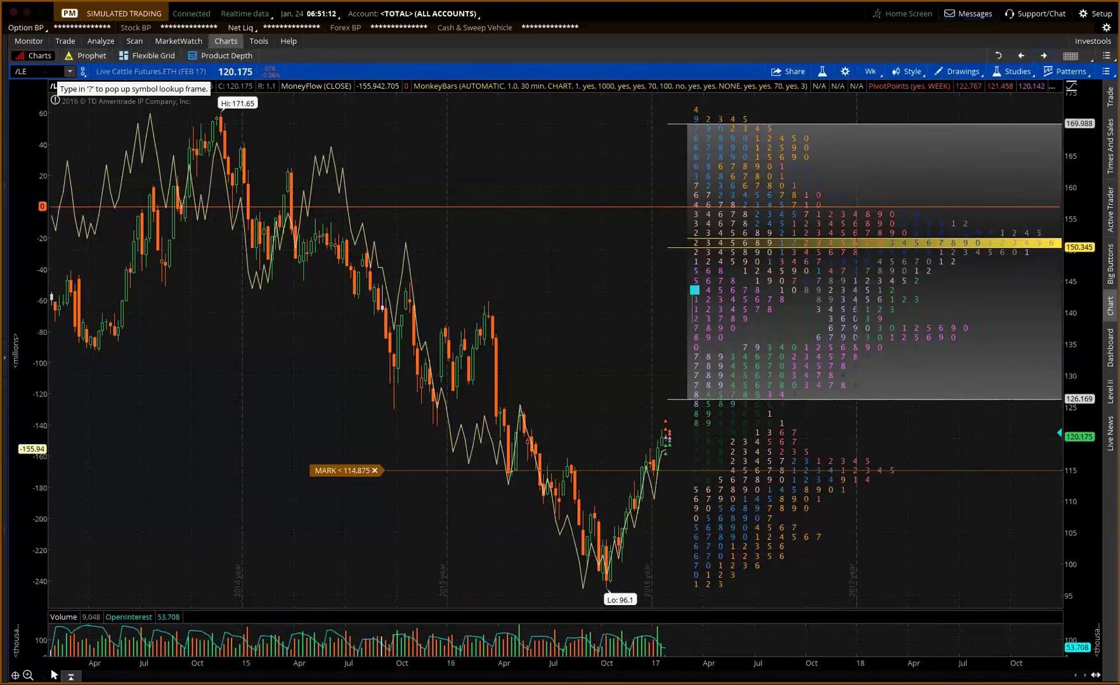
Load the /CC Cocoa Futures (MAR 17) chart on a 3-year weekly view
{"action": "type", "text": "/CC"}
{"action": "key", "text": "Return"}
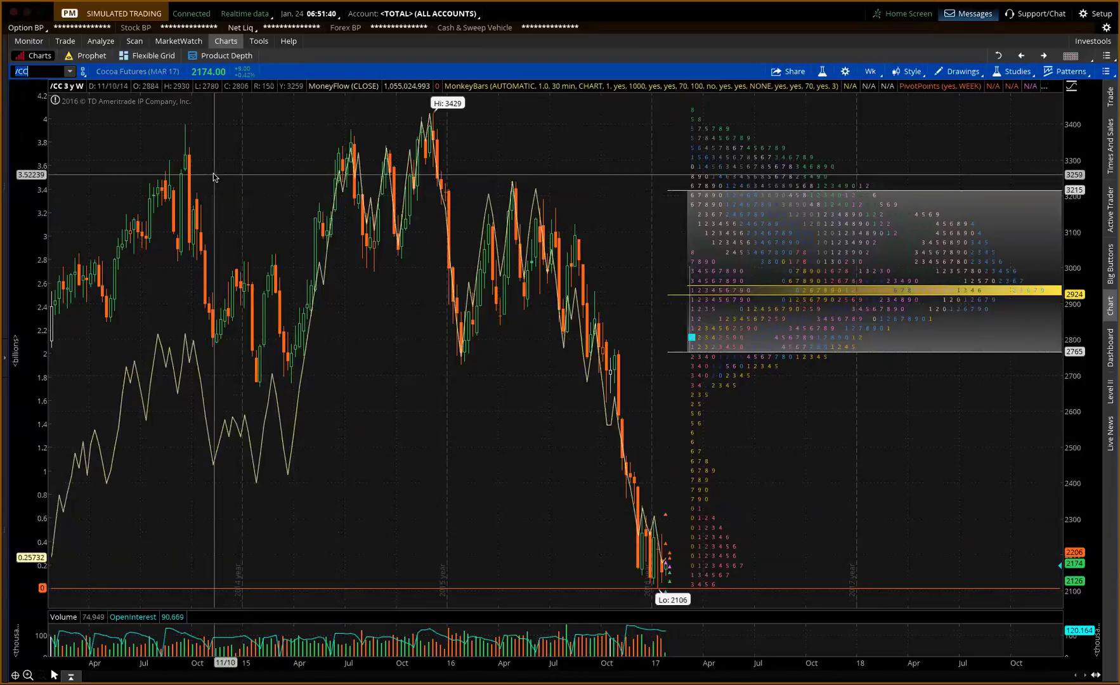
Load the /KC Coffee 'C' Futures (MAR 17) chart on a 3-year weekly view
{"action": "type", "text": "C"}
{"action": "key", "text": "Return"}
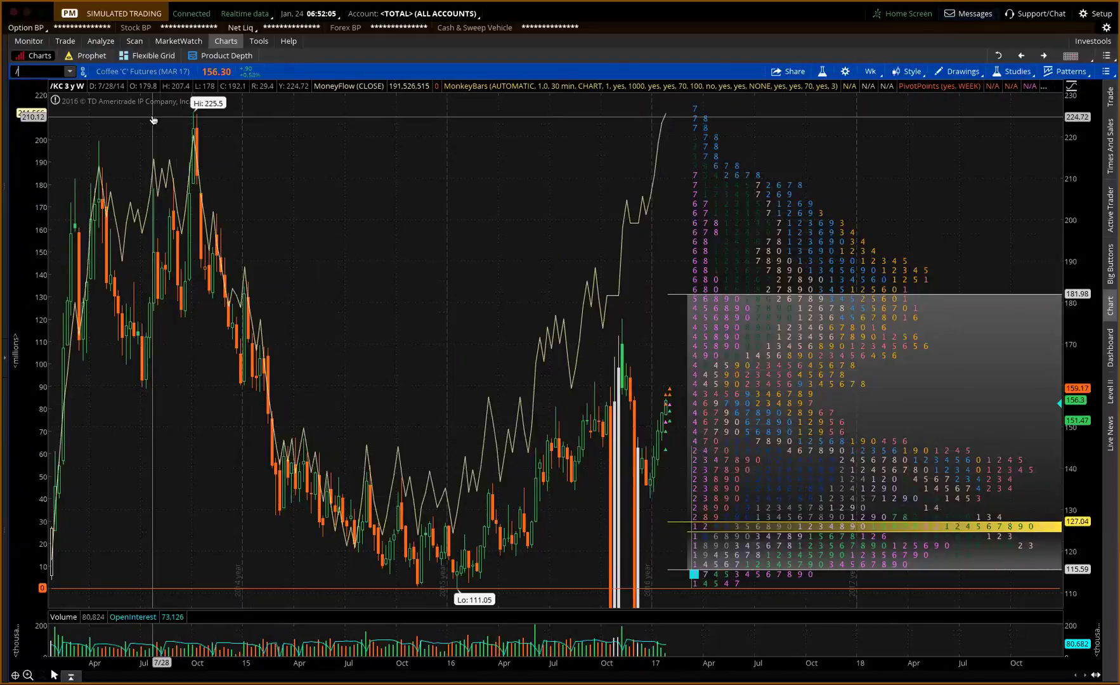
Load the /SB Sugar No. 11 Futures (MAR 17) chart on a 3-year weekly view
{"action": "key", "text": "Return"}
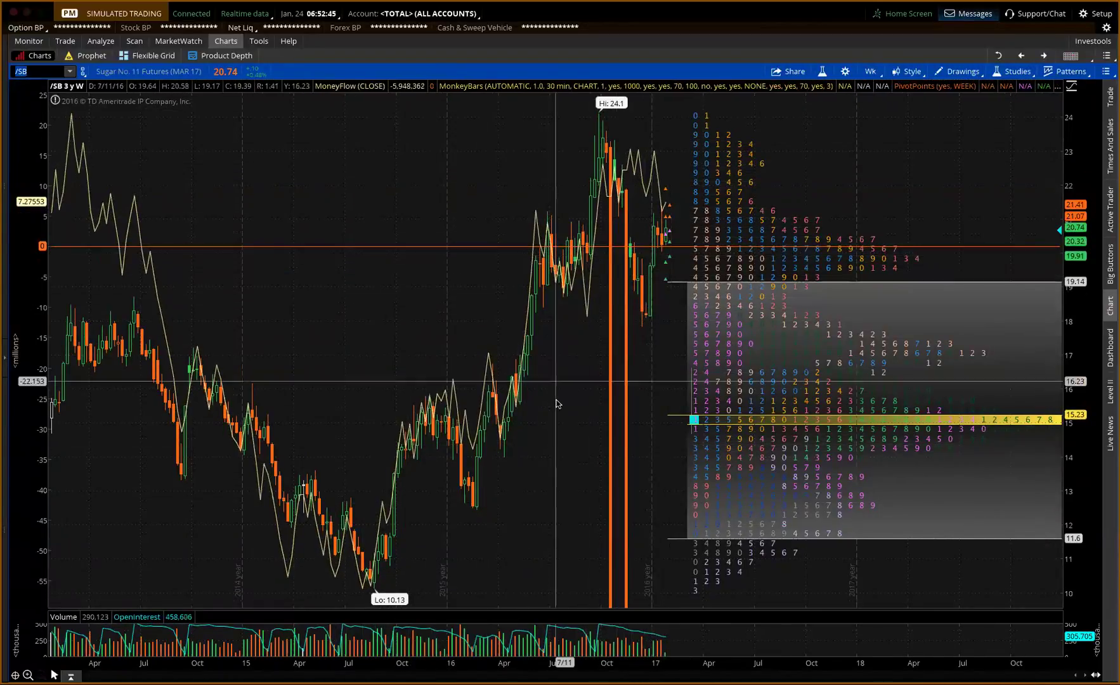
Move to the /NG Natural Gas chart and switch it to 1 Y : D, zoomed into recent months
{"action": "left_click", "coordinate": [1048, 56]}
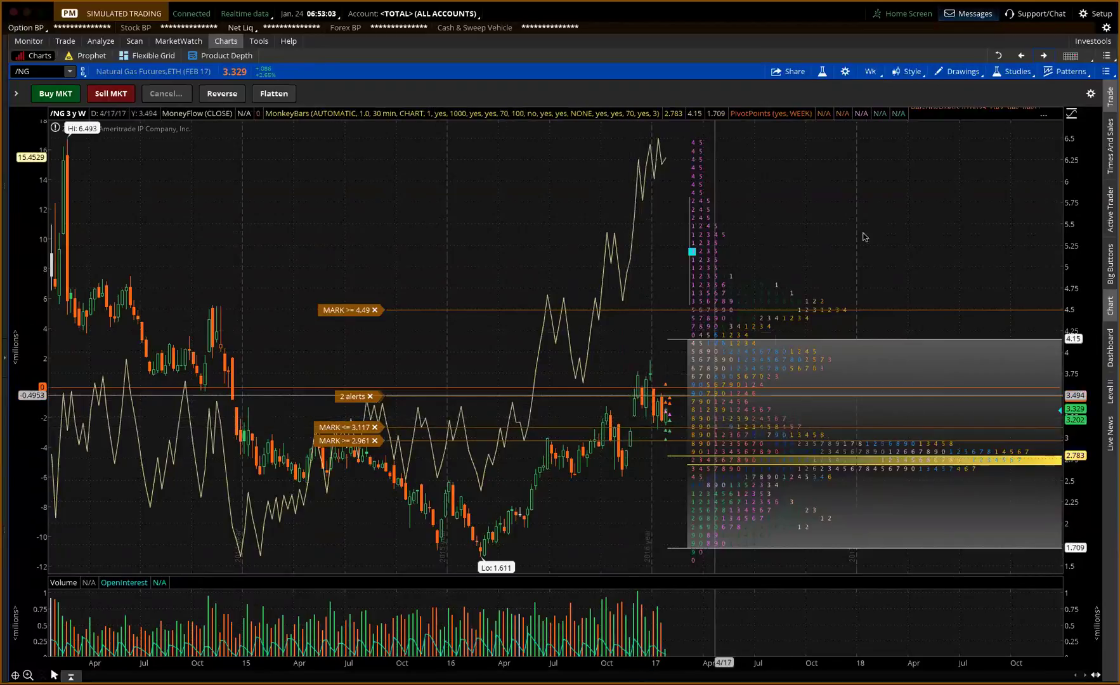
{"action": "left_click", "coordinate": [869, 71]}
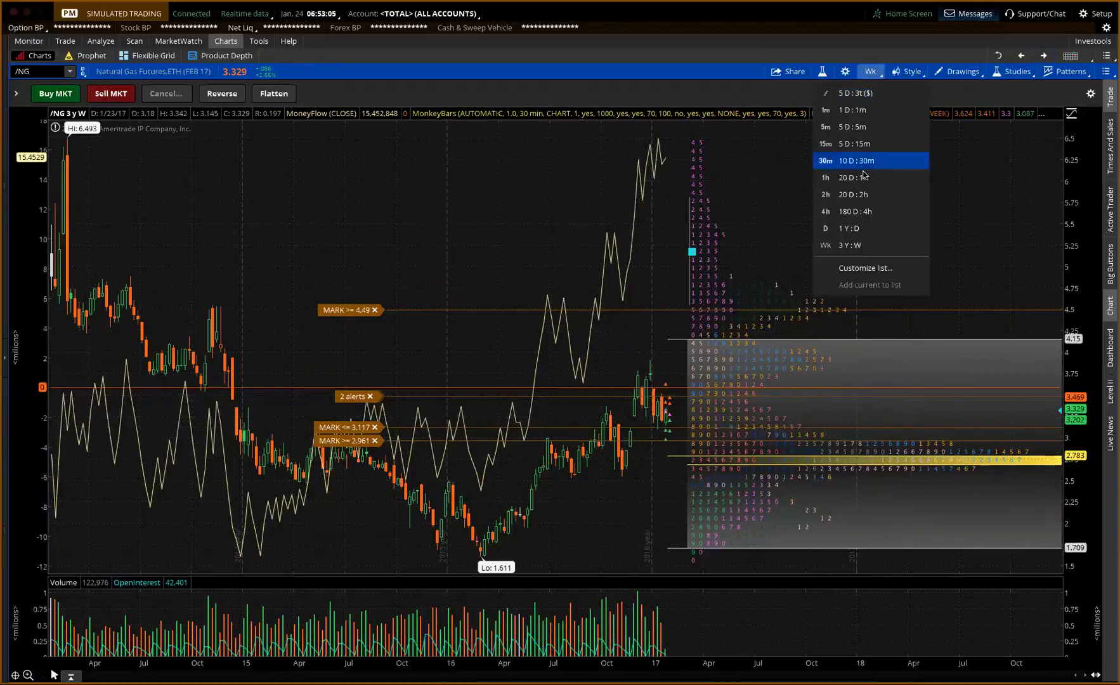
{"action": "left_click", "coordinate": [853, 228]}
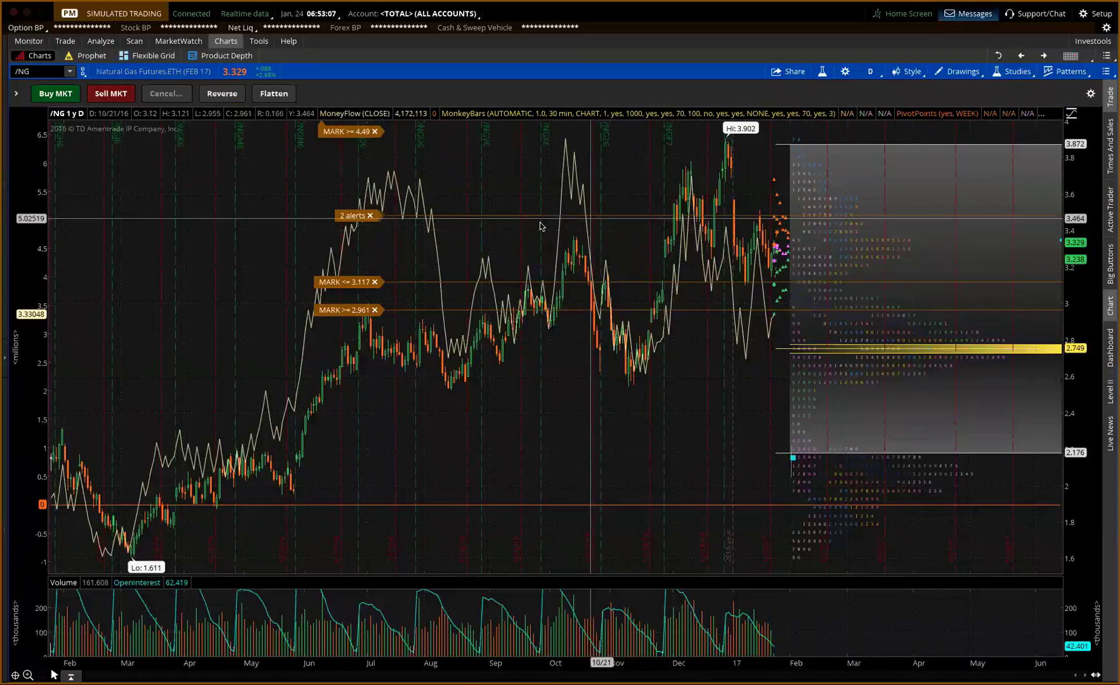
{"action": "scroll", "coordinate": [993, 263], "scroll_direction": "up", "scroll_amount": 3}
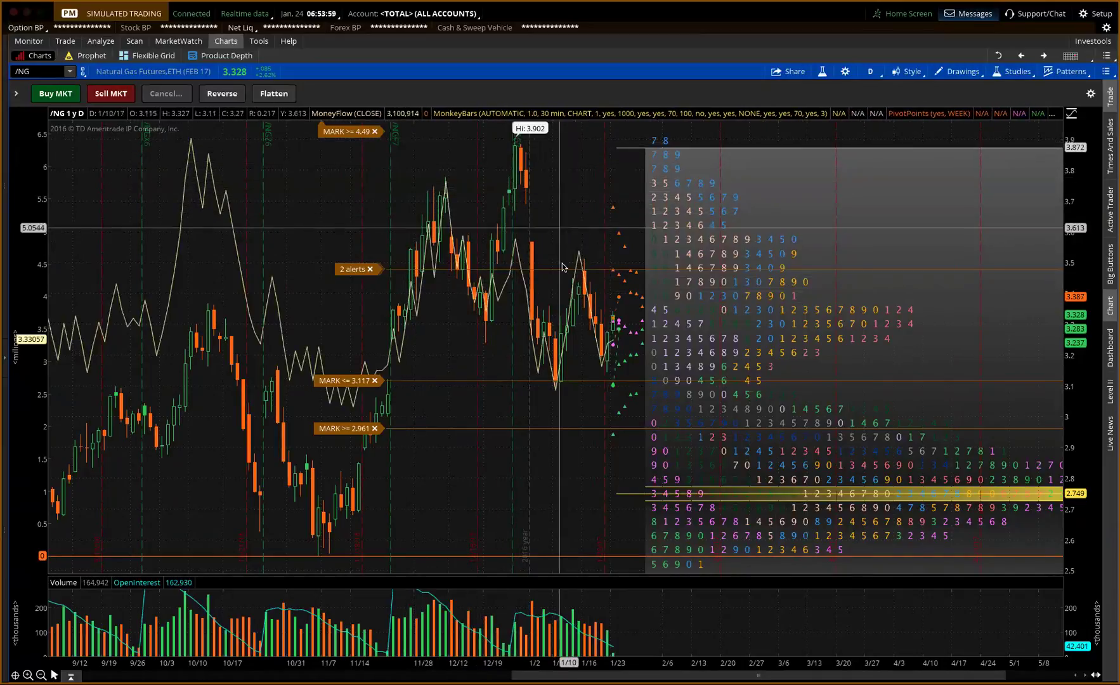
Reset the /NG Natural Gas chart style to the chart default
{"action": "left_click", "coordinate": [908, 71]}
{"action": "left_click", "coordinate": [891, 327]}
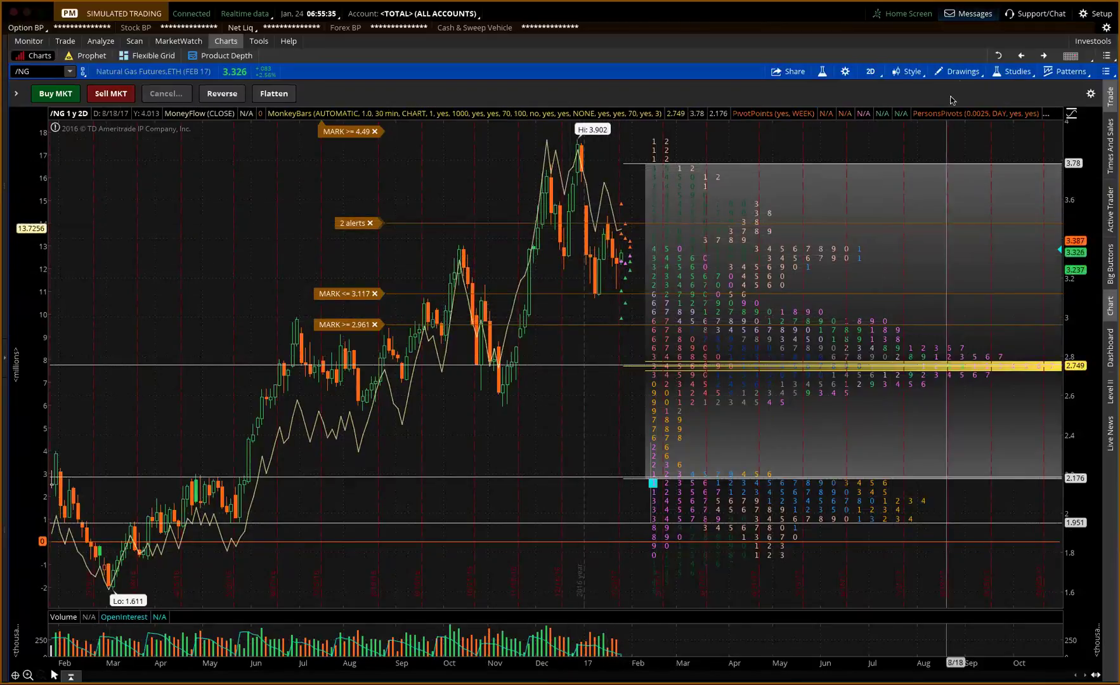
Advance past the /NKD Nikkei chart to the /NQ E-mini Nasdaq 100 futures chart
{"action": "left_click", "coordinate": [1041, 57]}
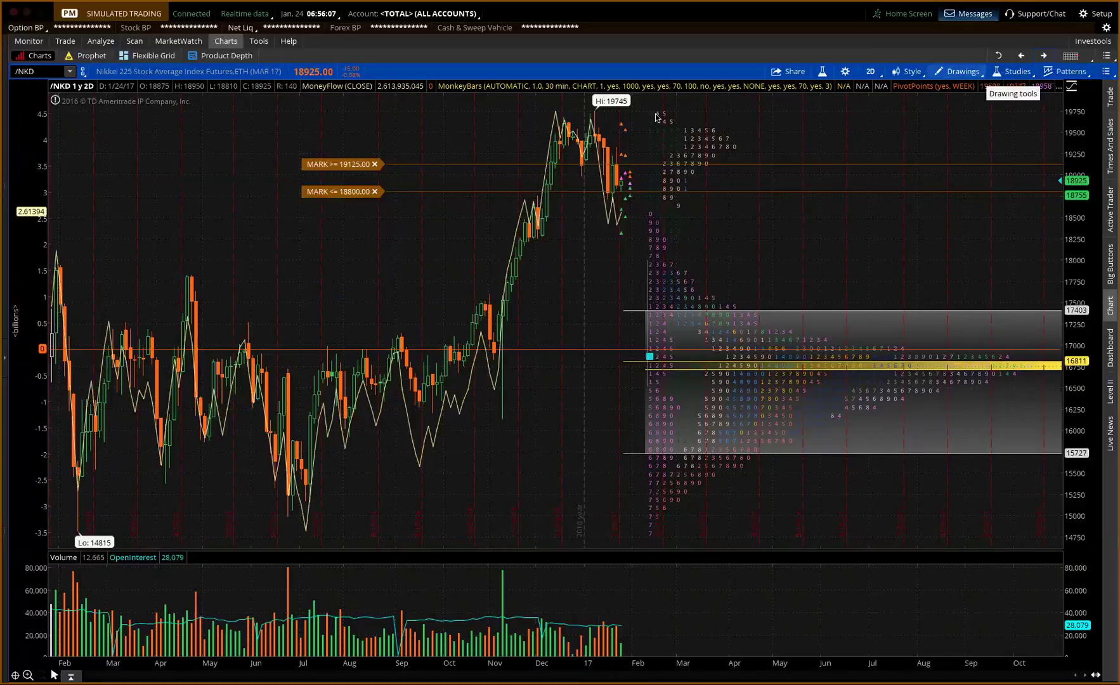
{"action": "left_click", "coordinate": [1043, 56]}
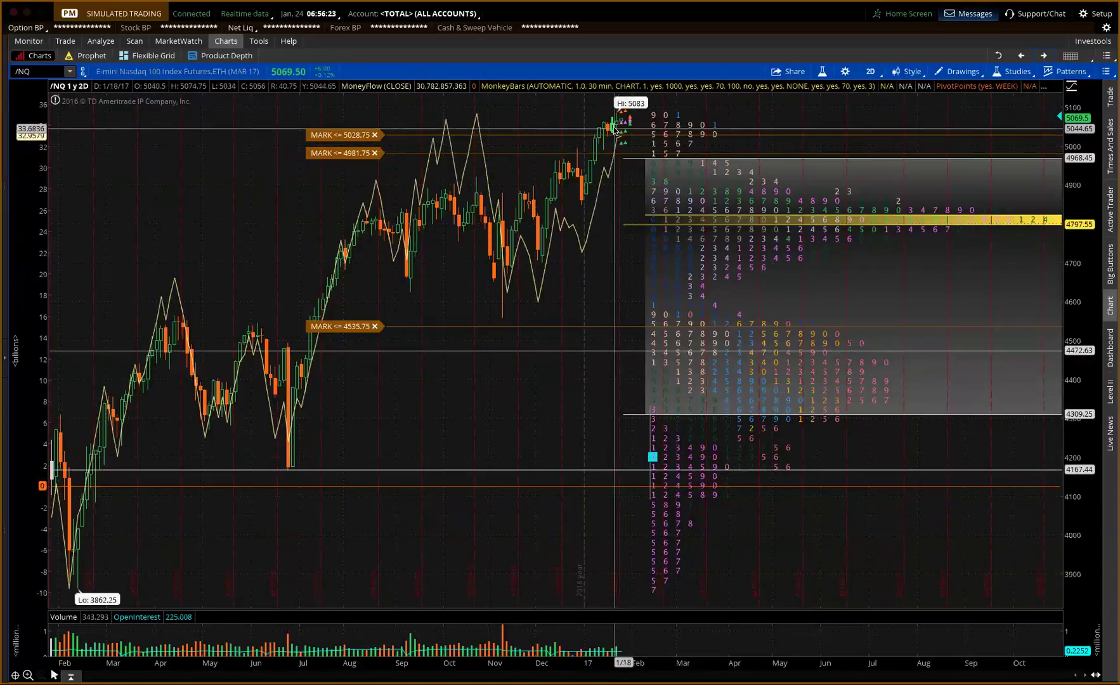
Set the /NQ chart time frame to 20 D : 2h
{"action": "left_click", "coordinate": [871, 72]}
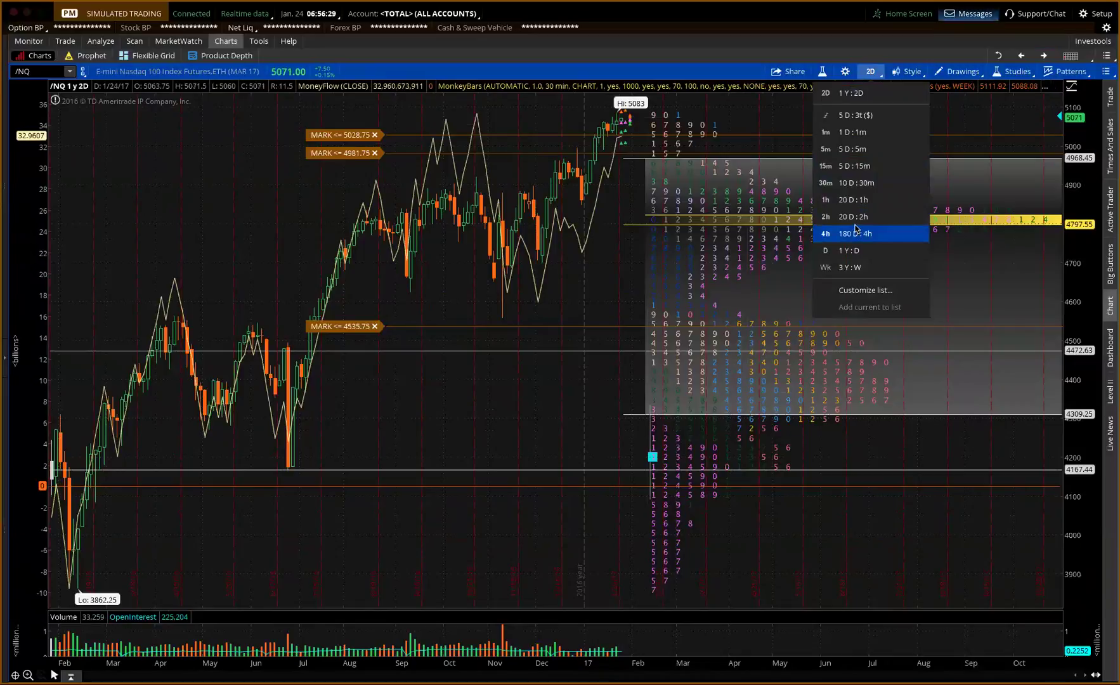
{"action": "left_click", "coordinate": [846, 216]}
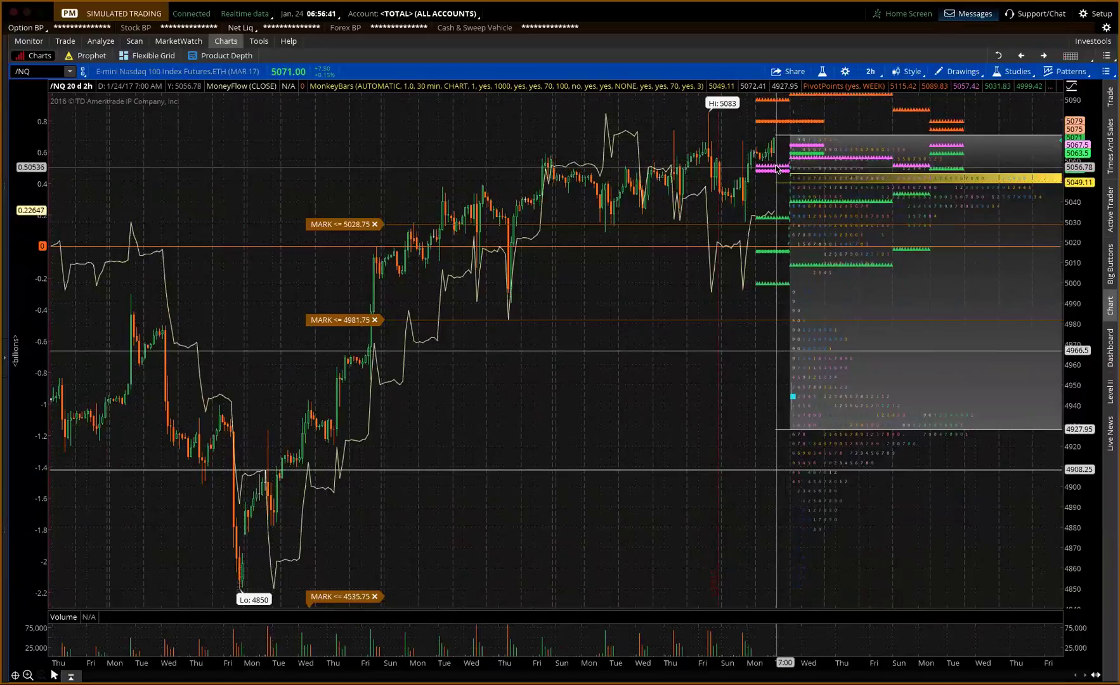
Create a single MARK <= 5058.25 price alert on the /NQ Nasdaq chart
{"action": "right_click", "coordinate": [491, 168]}
{"action": "mouse_move", "coordinate": [531, 436]}
{"action": "left_click", "coordinate": [637, 439]}
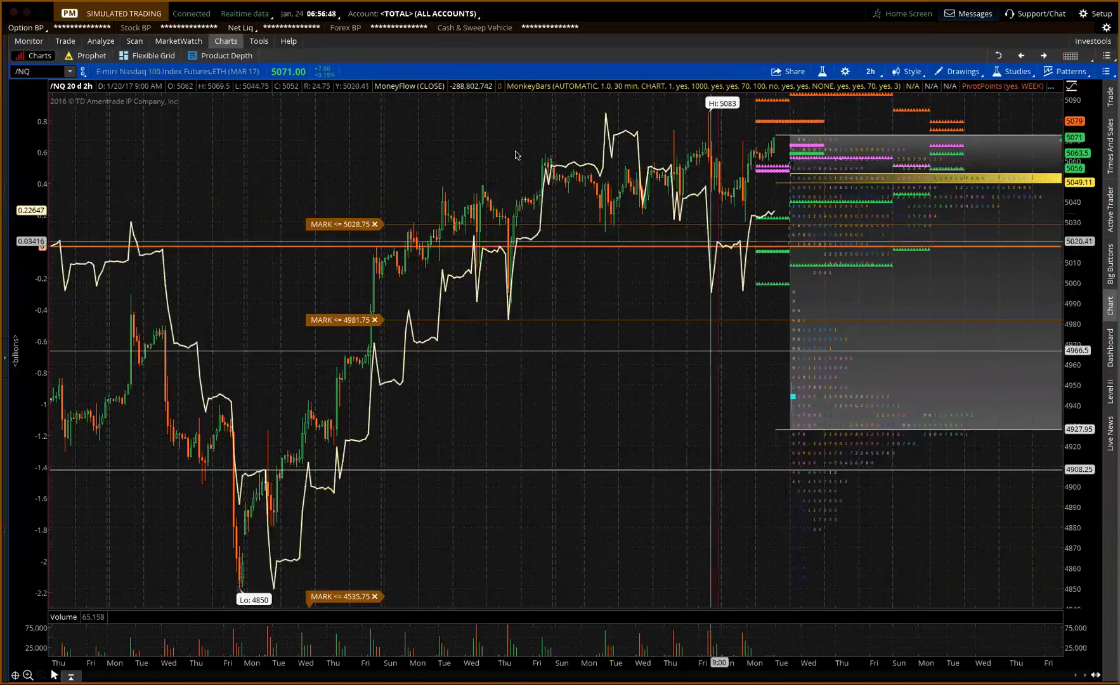
{"action": "right_click", "coordinate": [420, 166]}
{"action": "mouse_move", "coordinate": [512, 432]}
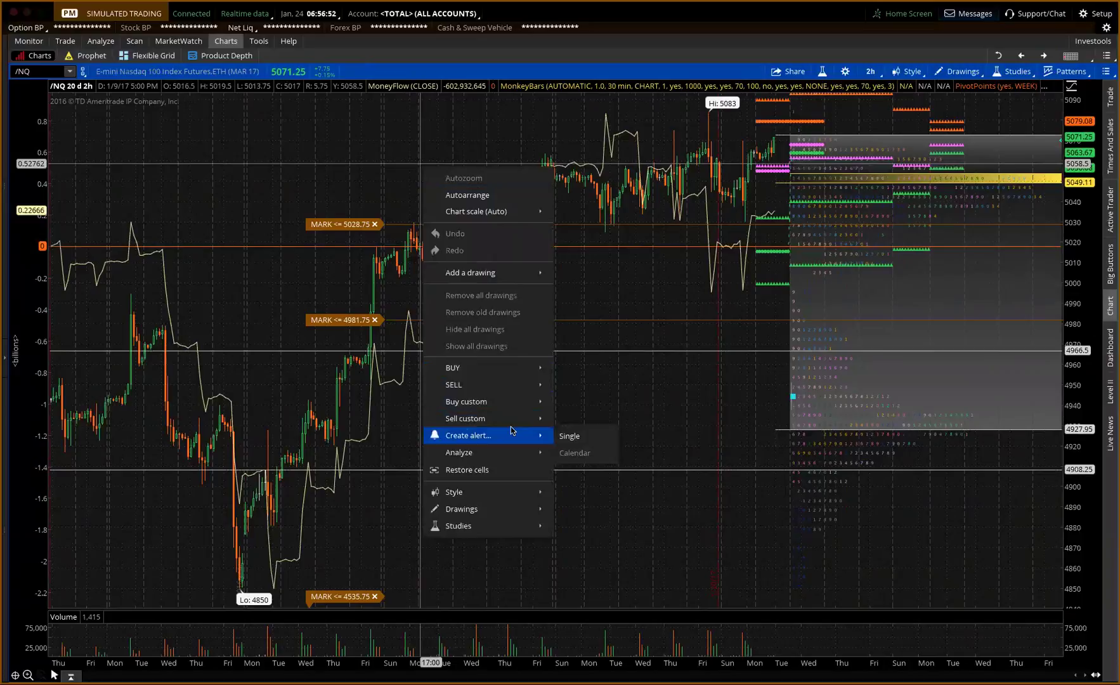
{"action": "left_click", "coordinate": [582, 437]}
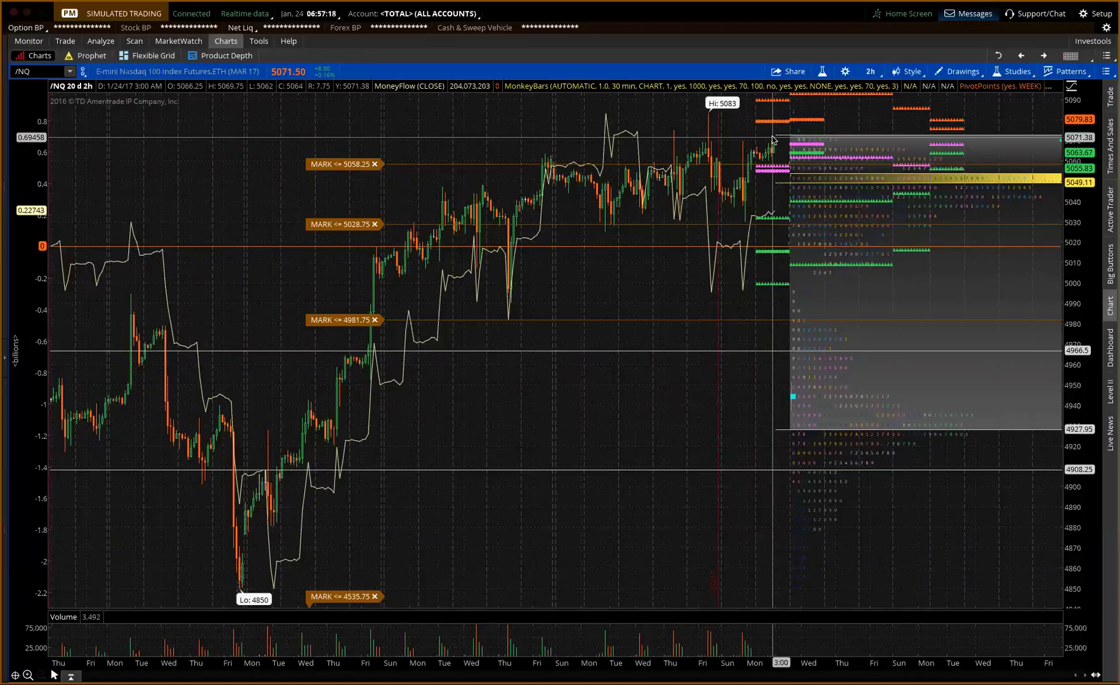
Step forward past the /SB sugar chart to the /SI Silver Futures chart
{"action": "left_click", "coordinate": [1045, 56]}
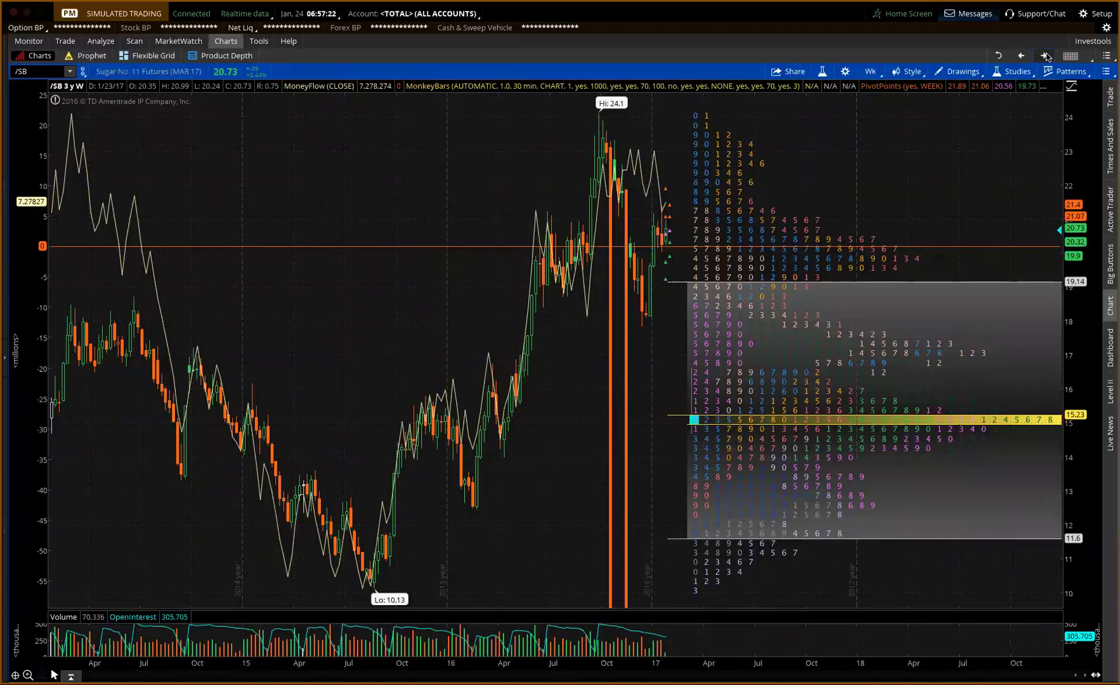
{"action": "left_click", "coordinate": [1044, 56]}
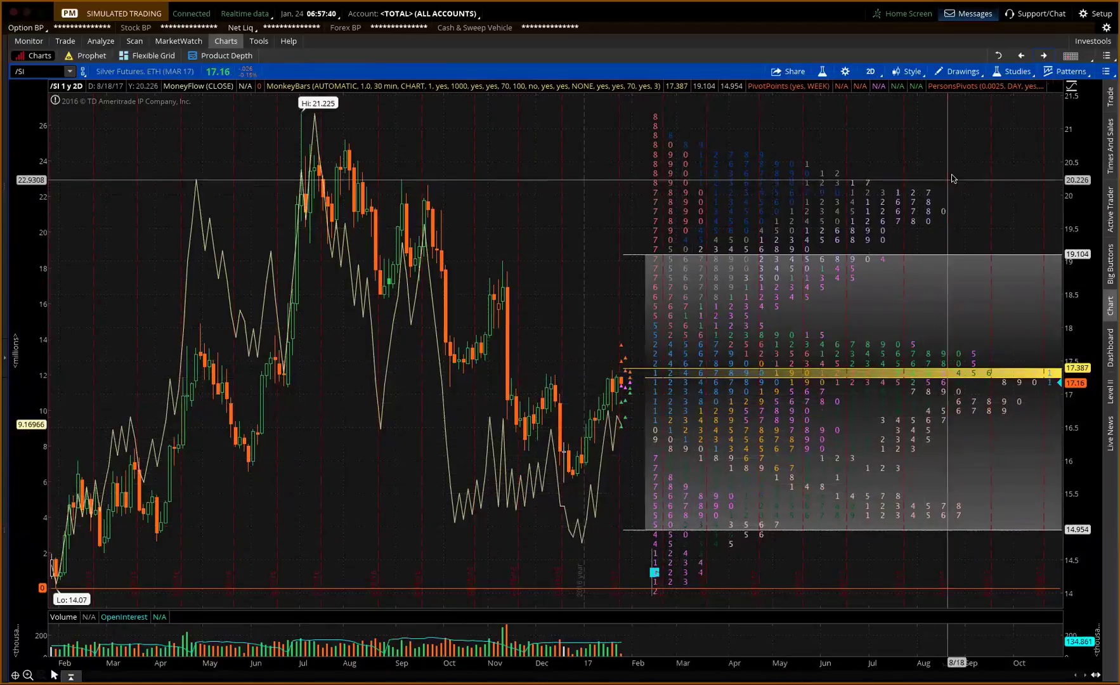
Add a single 1338.20 price alert on the /TF Russell 2000 chart, then advance to /UB
{"action": "left_click", "coordinate": [1045, 57]}
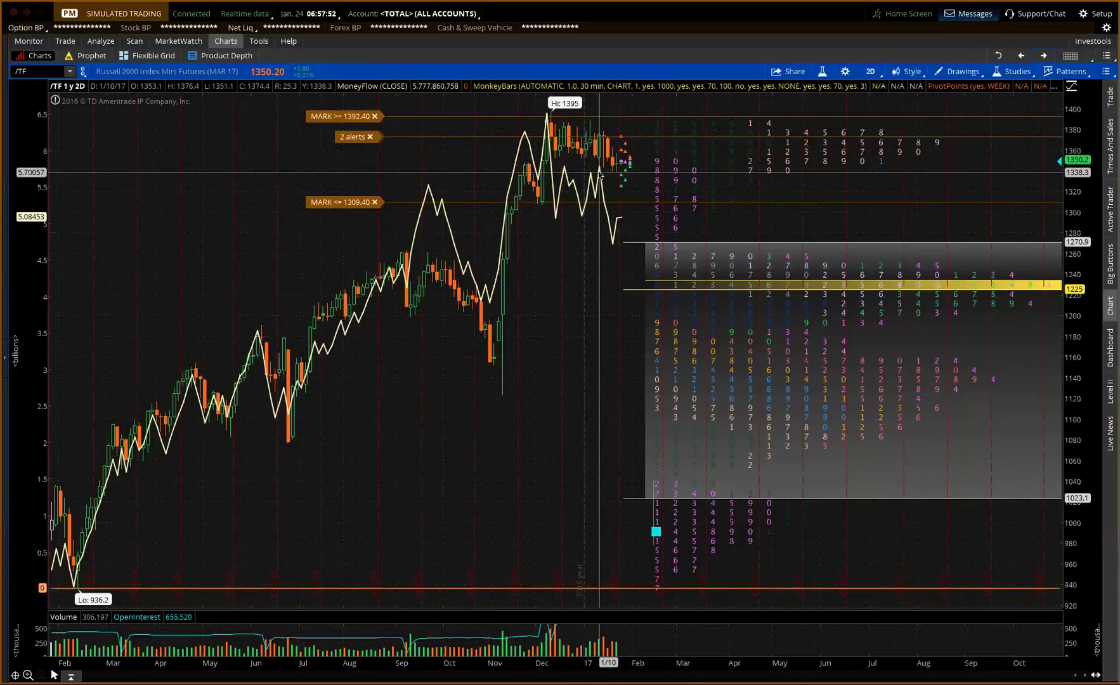
{"action": "right_click", "coordinate": [600, 175]}
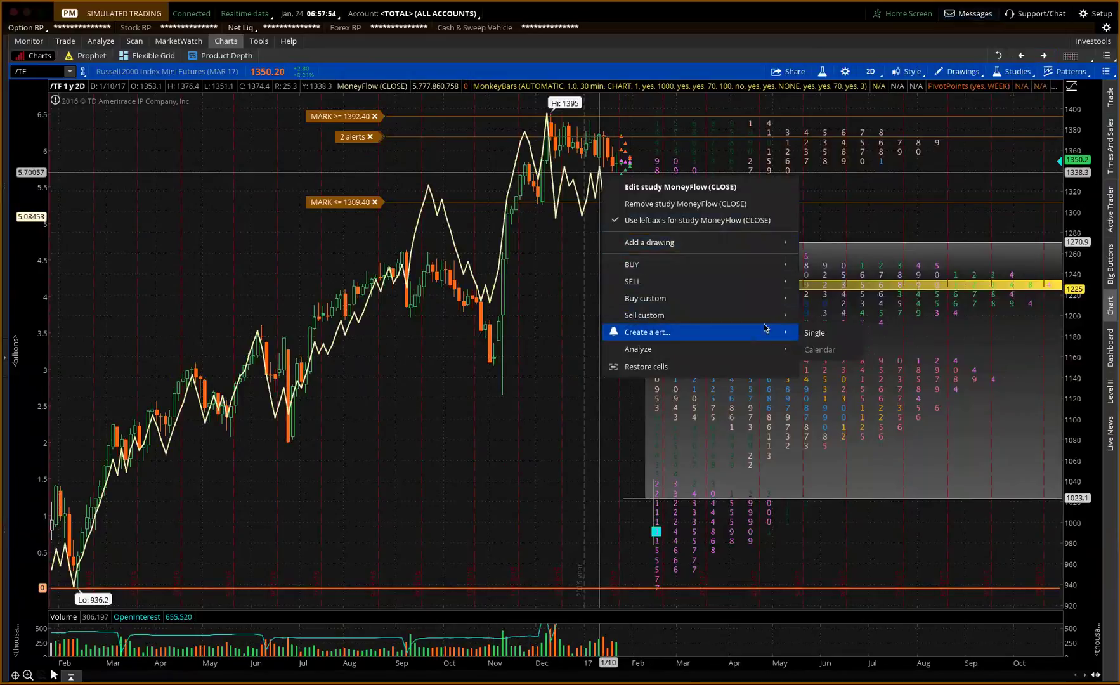
{"action": "left_click", "coordinate": [805, 334]}
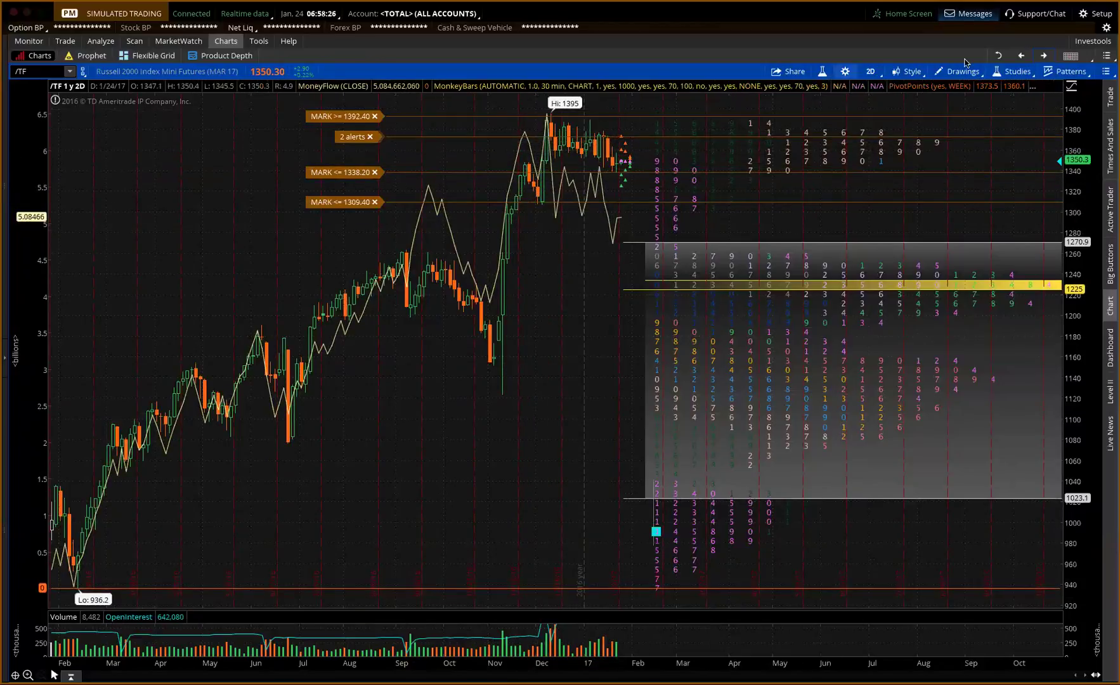
{"action": "left_click", "coordinate": [1041, 57]}
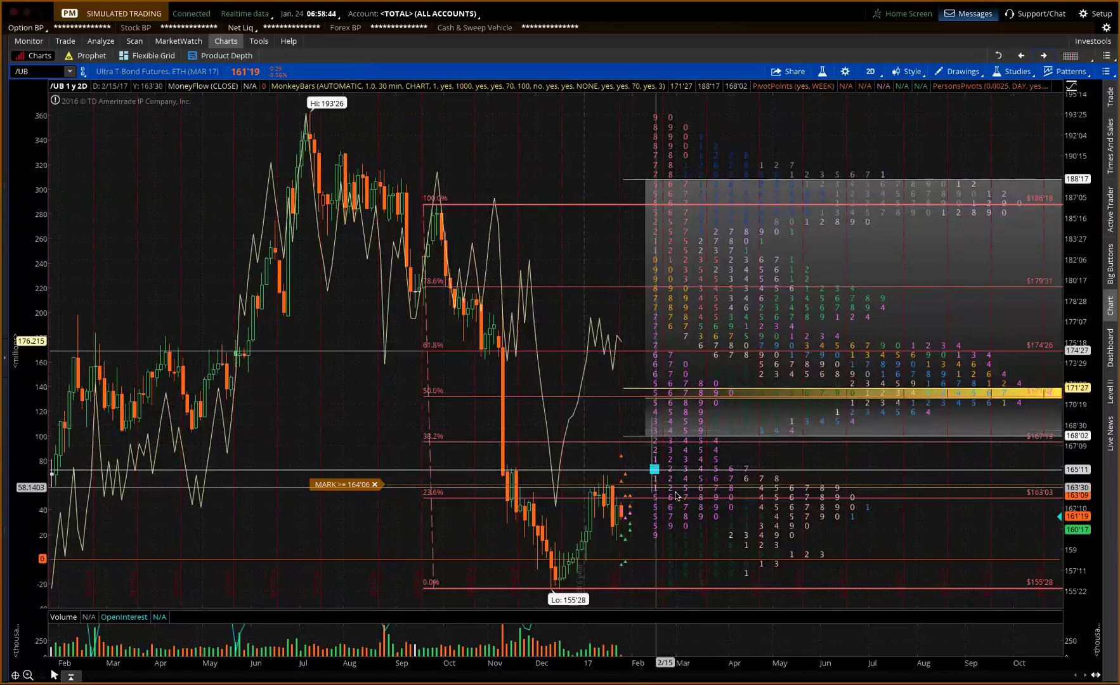
Step from the /UB chart through /VX to the /YM Mini Dow futures chart
{"action": "left_click", "coordinate": [1041, 56]}
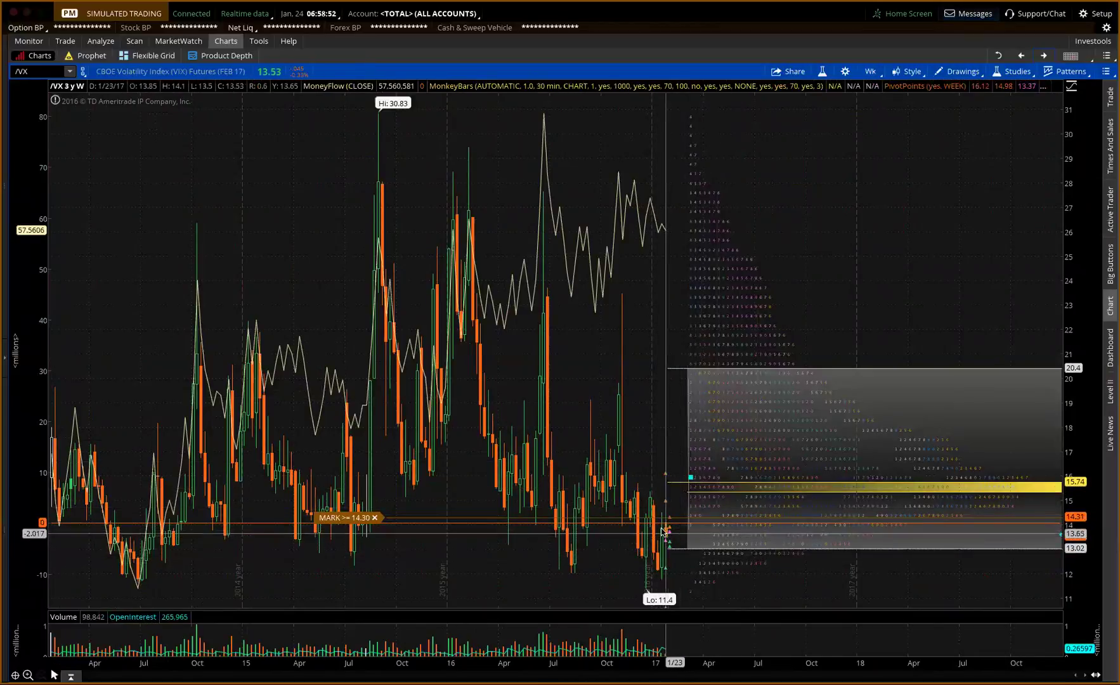
{"action": "left_click", "coordinate": [1045, 57]}
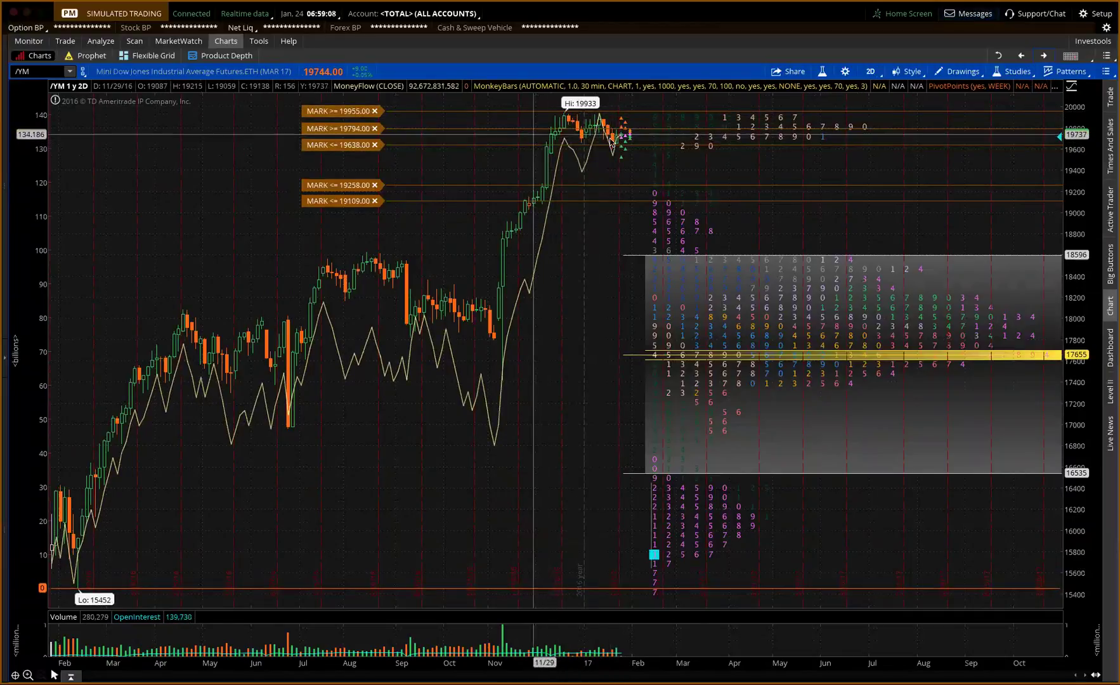
Zoom into recent /YM candles, add a single alert at 19883, then advance to /ZB
{"action": "left_click_drag", "start_coordinate": [533, 134], "coordinate": [648, 136]}
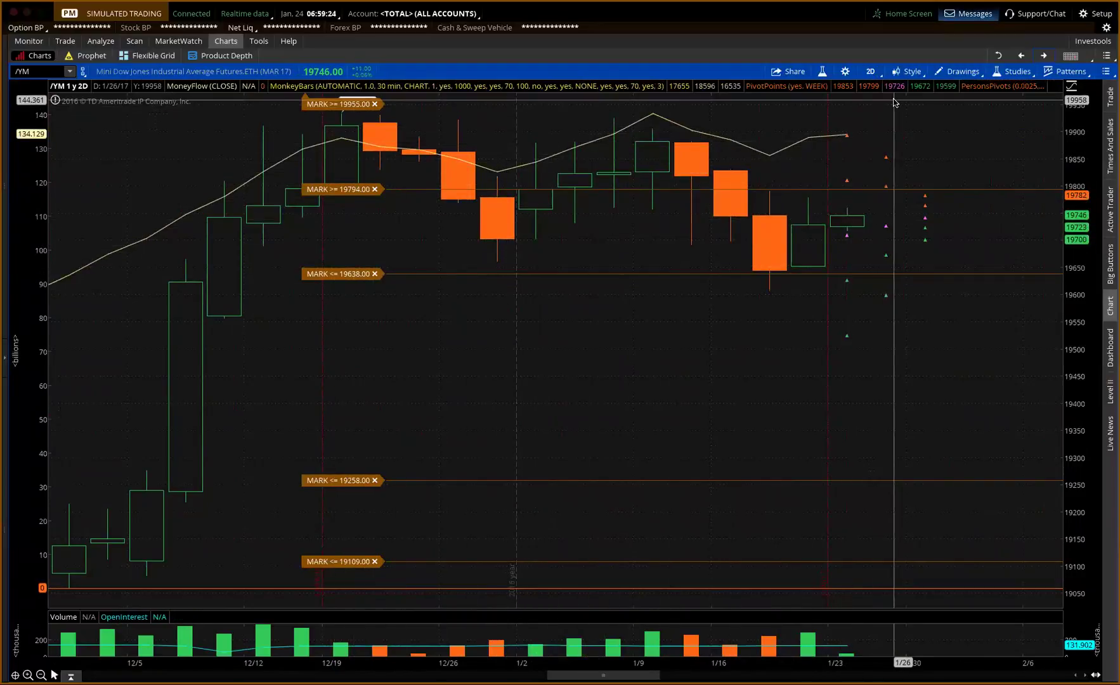
{"action": "right_click", "coordinate": [719, 143]}
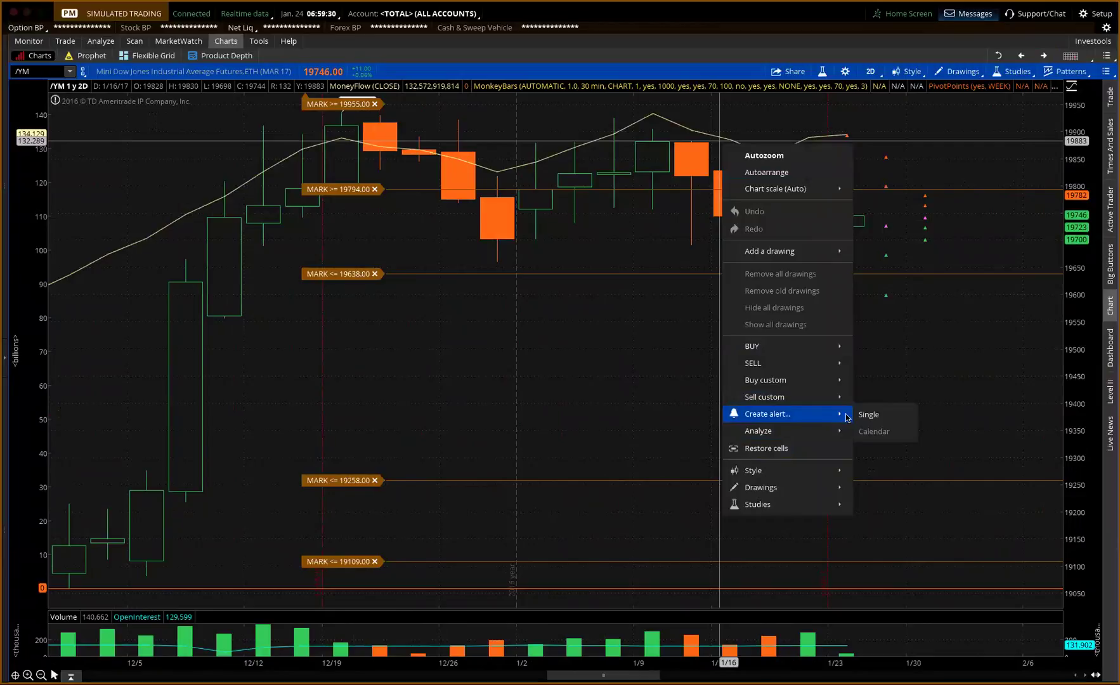
{"action": "left_click", "coordinate": [858, 415]}
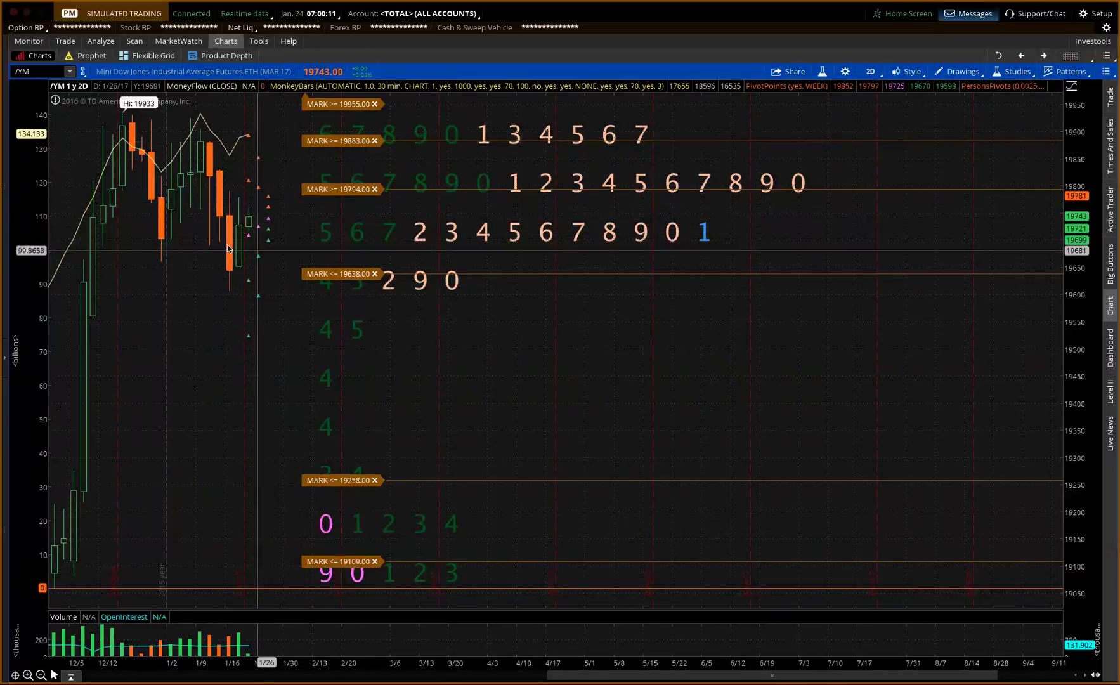
{"action": "left_click", "coordinate": [1043, 58]}
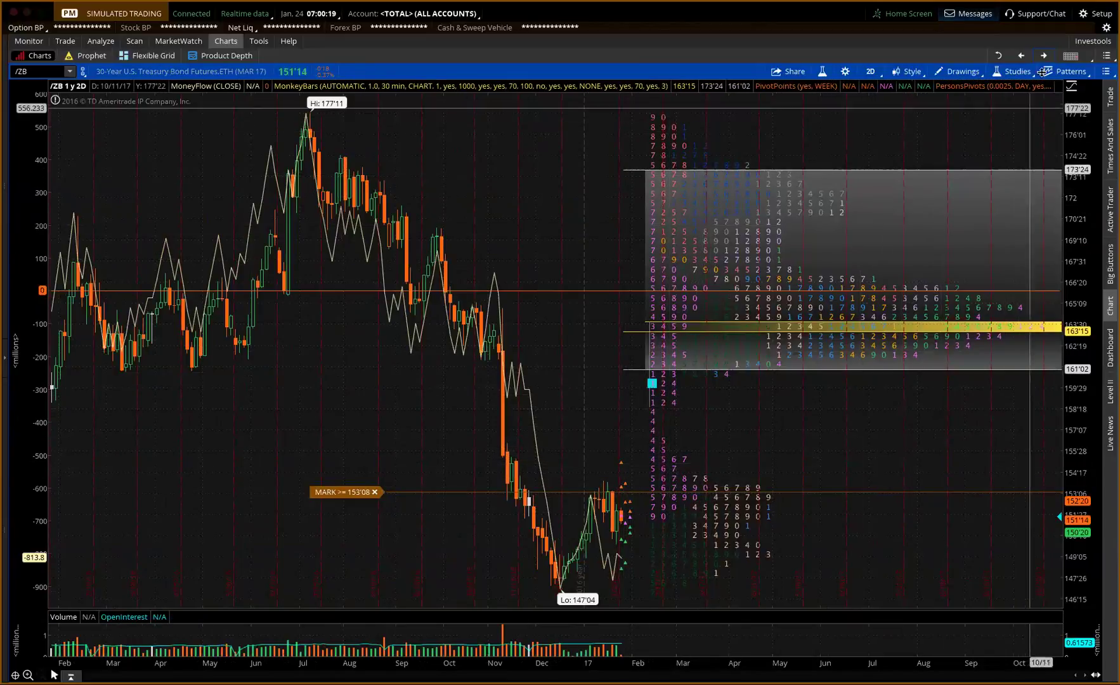
Page from /ZB through corn, soybean oil, meal, 10-Year Note and soybean futures to /ZT
{"action": "left_click", "coordinate": [1044, 56]}
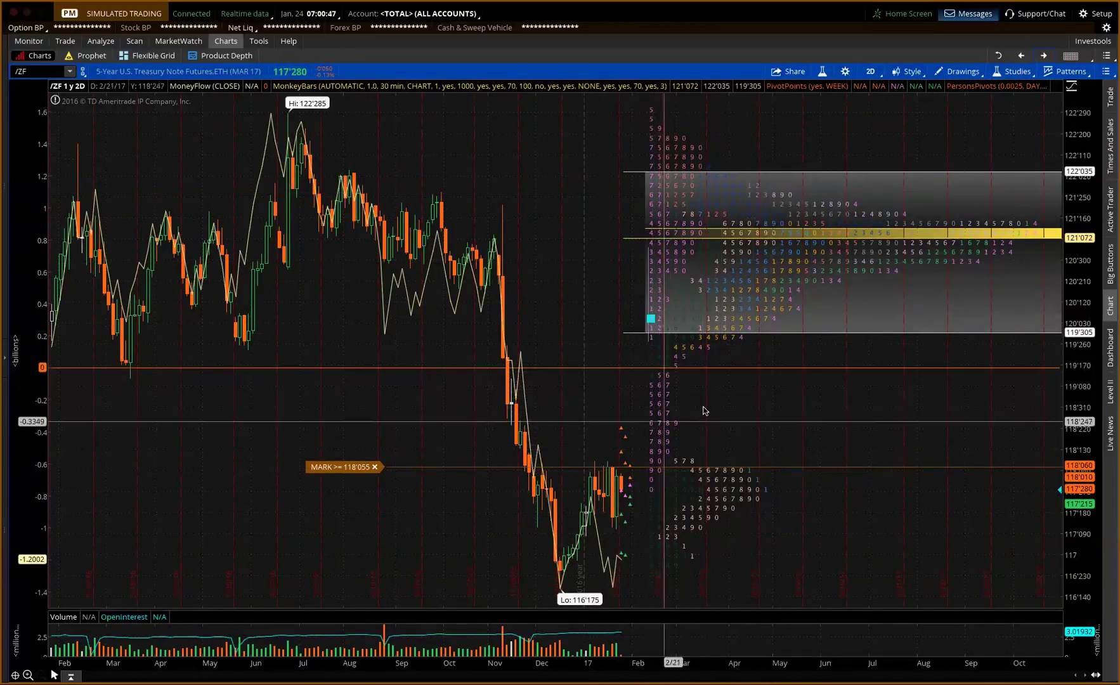
{"action": "left_click", "coordinate": [1040, 56]}
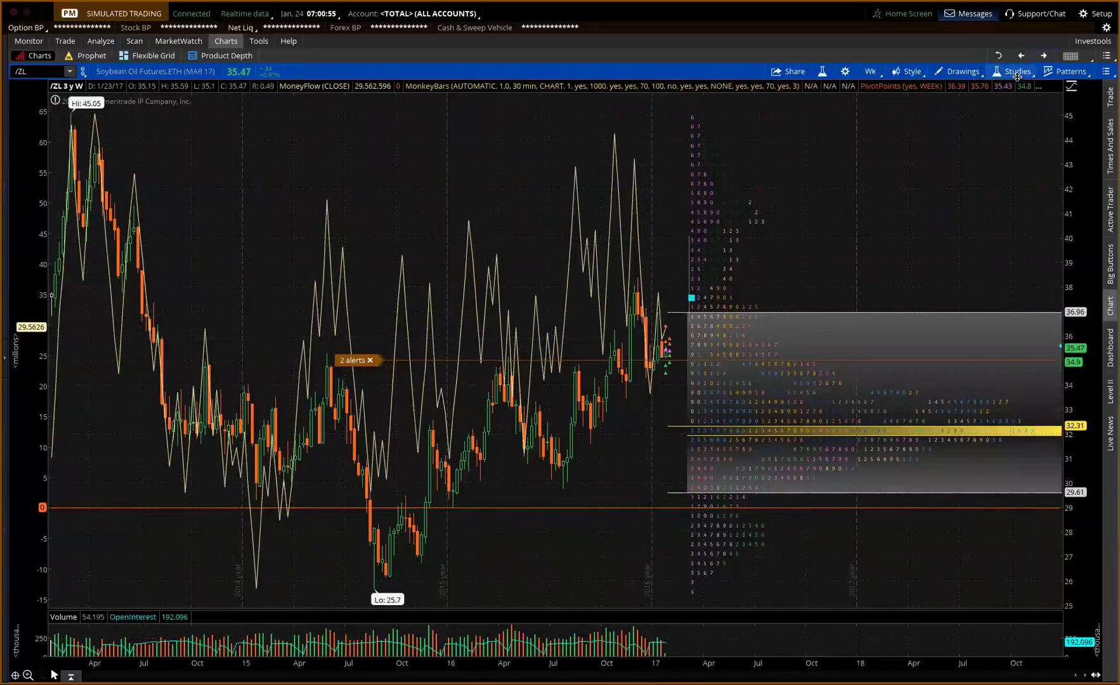
{"action": "left_click", "coordinate": [1045, 57]}
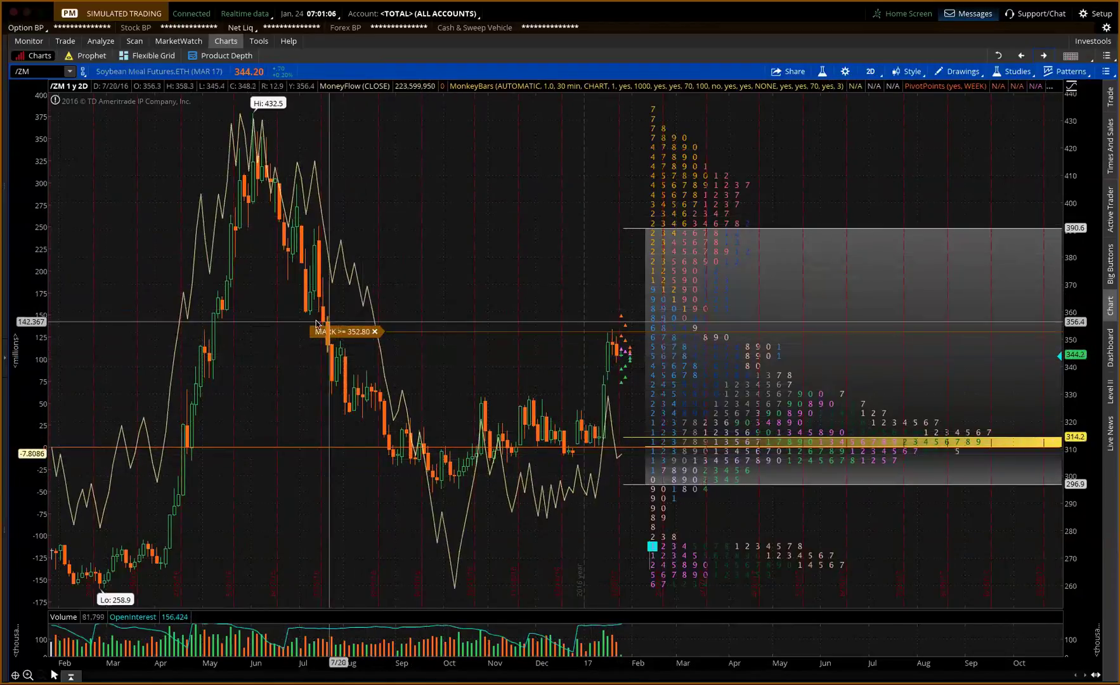
{"action": "left_click", "coordinate": [1047, 56]}
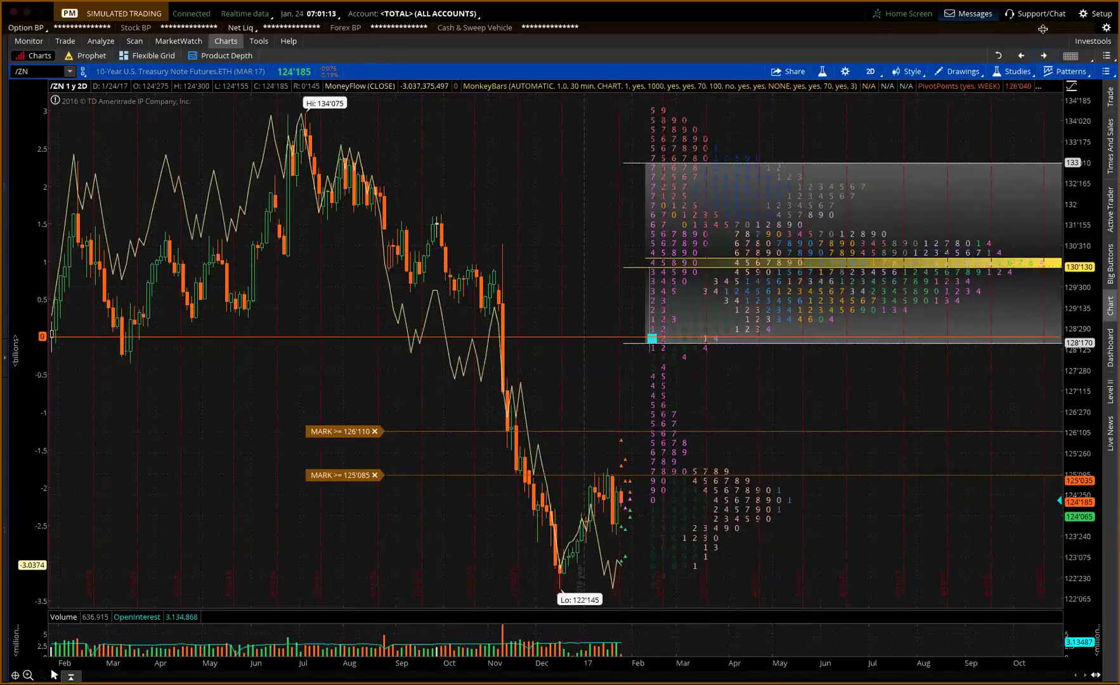
{"action": "left_click", "coordinate": [1042, 56]}
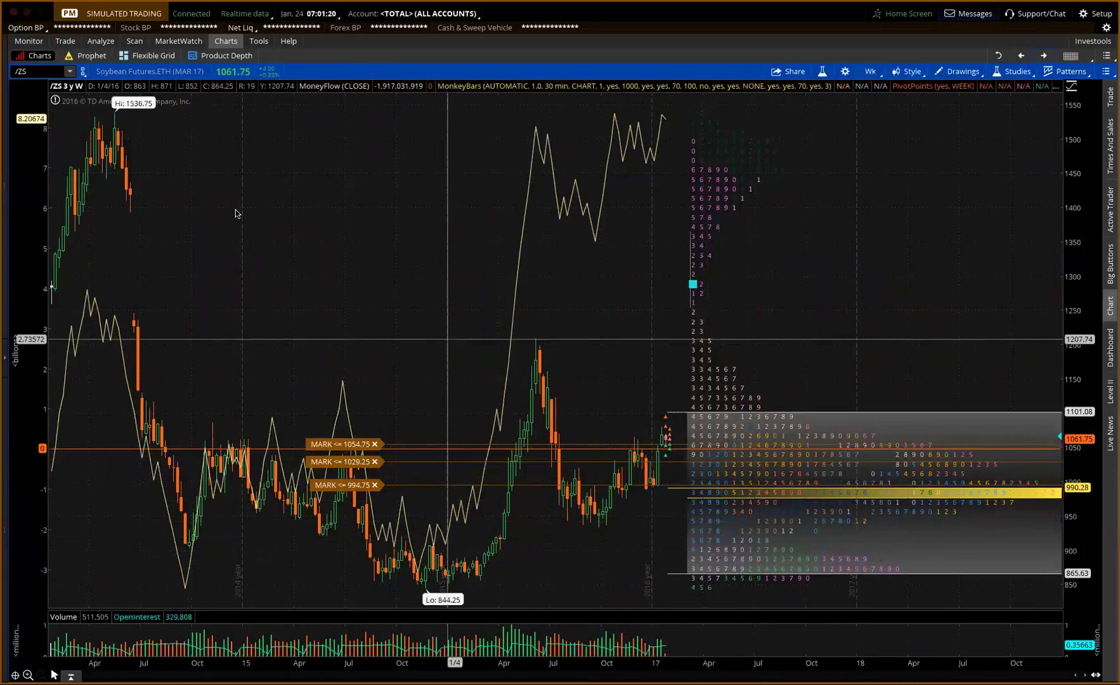
{"action": "left_click", "coordinate": [1047, 56]}
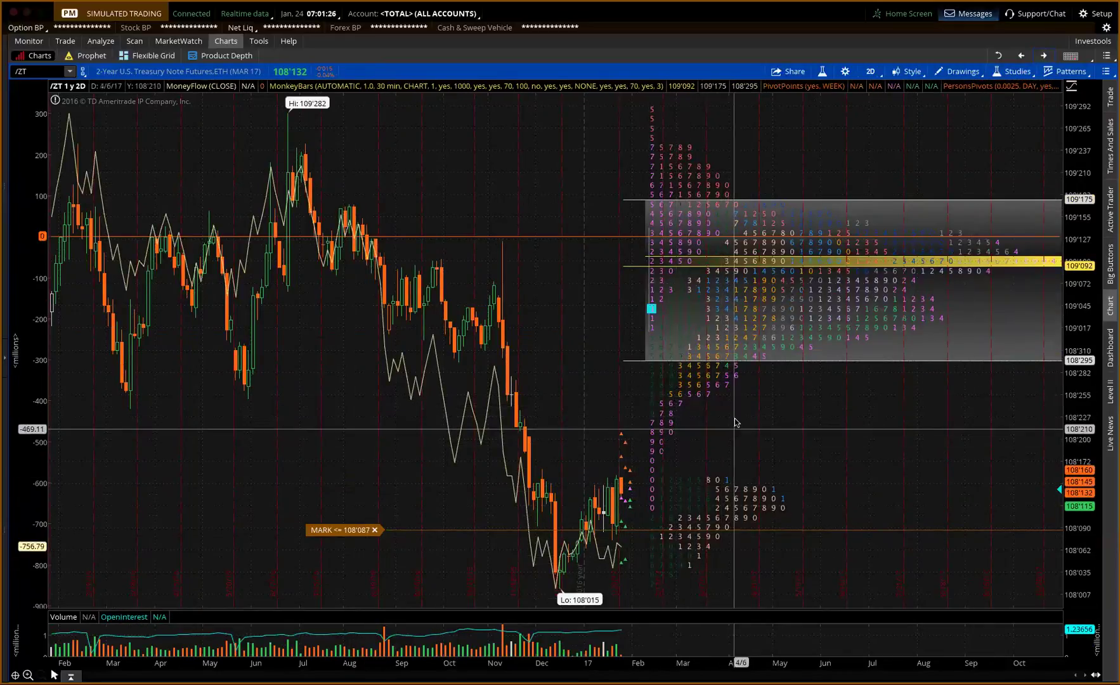
Switch from the /ZT chart to the /OJ orange juice futures chart
{"action": "left_click", "coordinate": [1041, 56]}
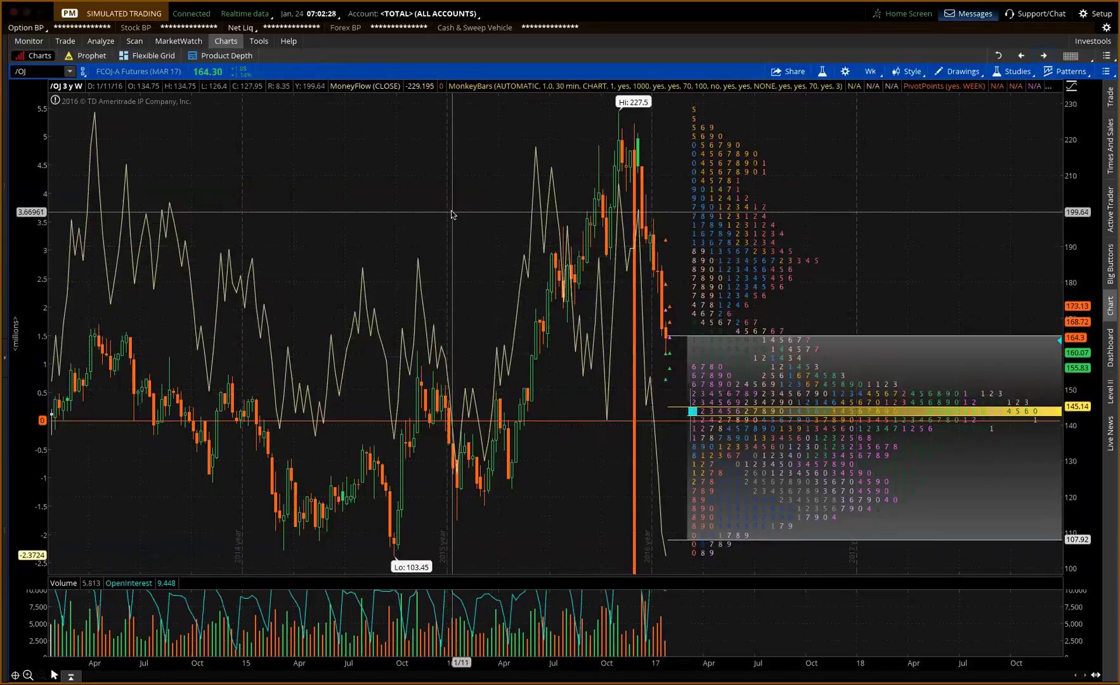
Load the /ZW wheat futures chart, then step on to /6A and /6B
{"action": "left_click", "coordinate": [21, 71]}
{"action": "type", "text": "/ZW"}
{"action": "key", "text": "Return"}
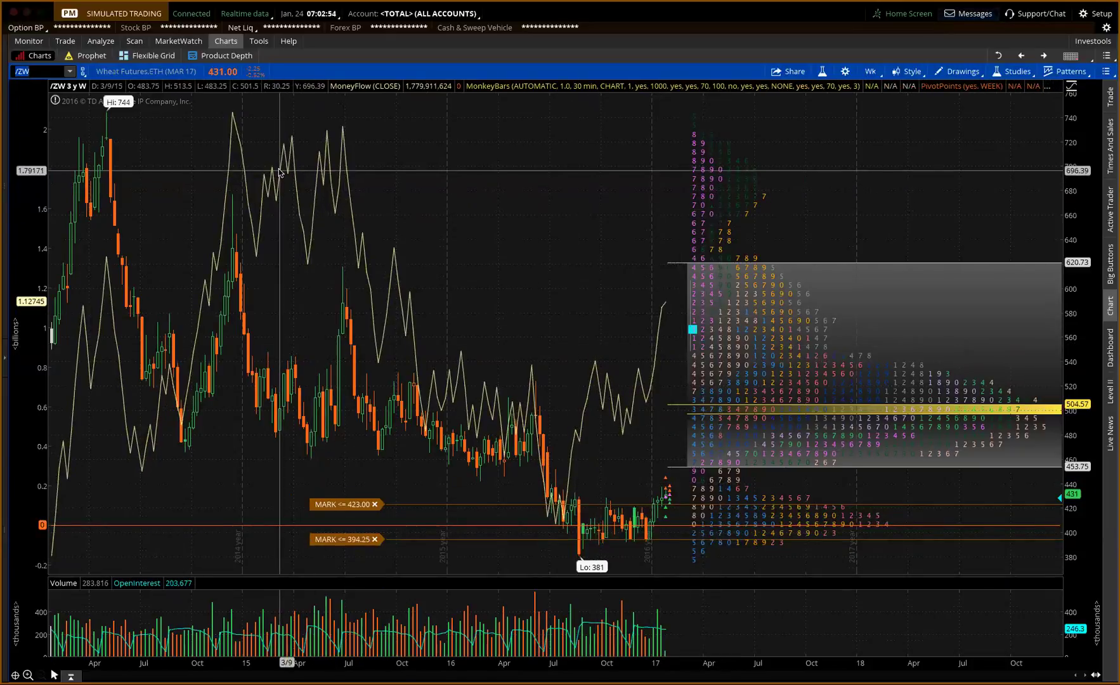
{"action": "left_click", "coordinate": [1049, 56]}
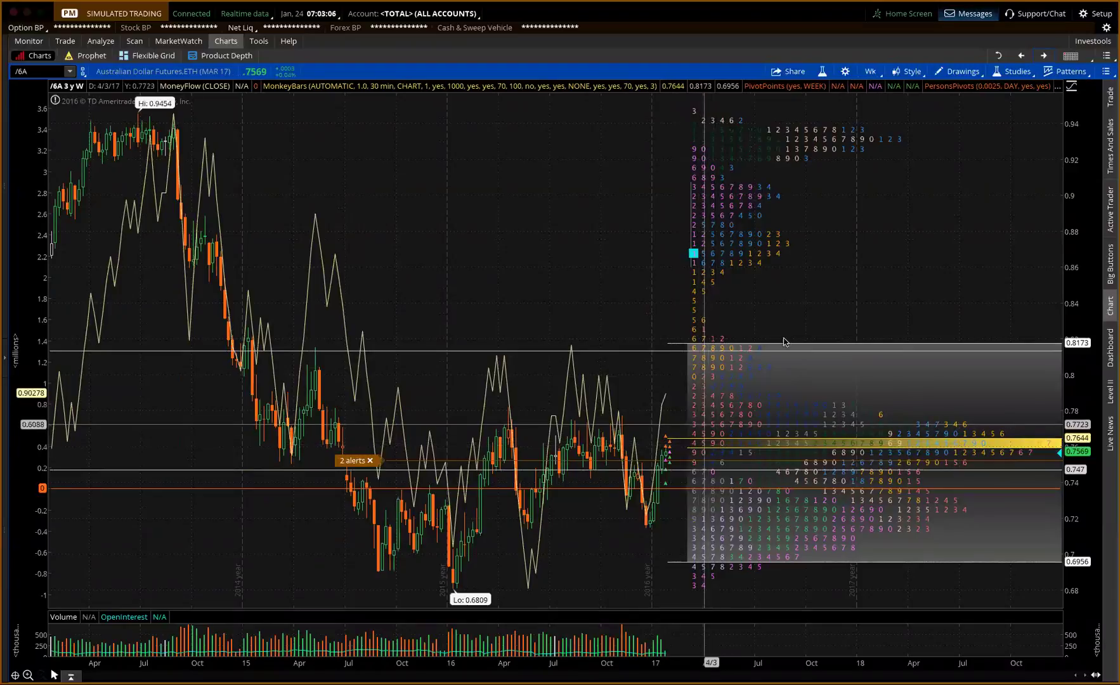
{"action": "left_click", "coordinate": [1044, 52]}
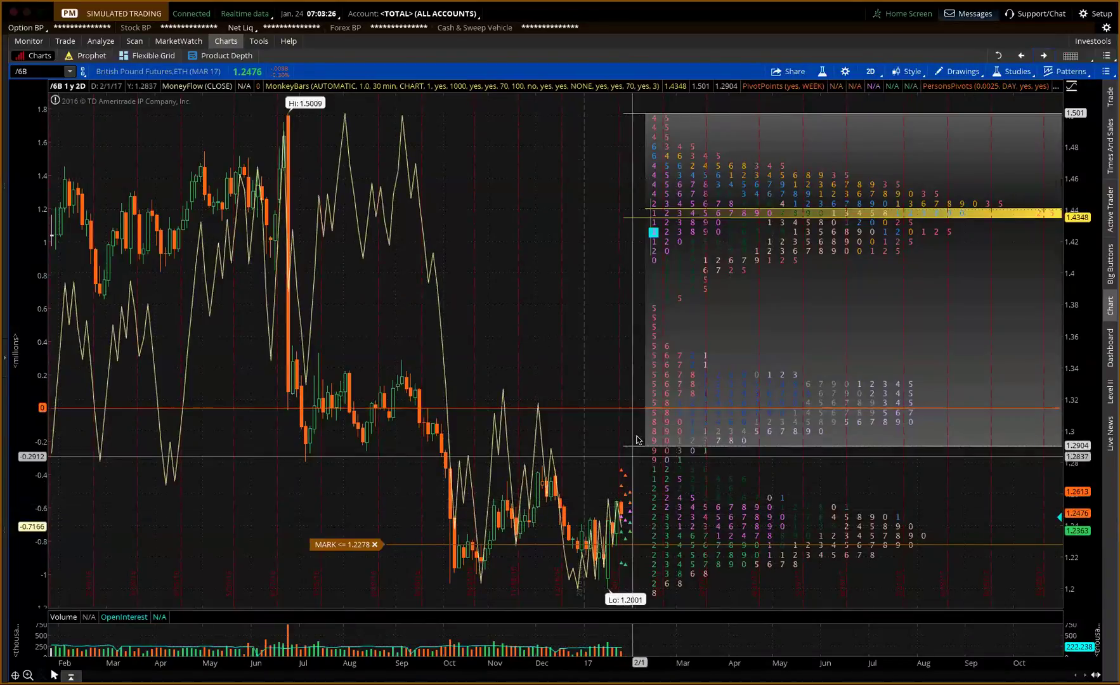
Step from /6B through /6C Canadian Dollar to the /6E Euro FX futures chart
{"action": "left_click", "coordinate": [1046, 55]}
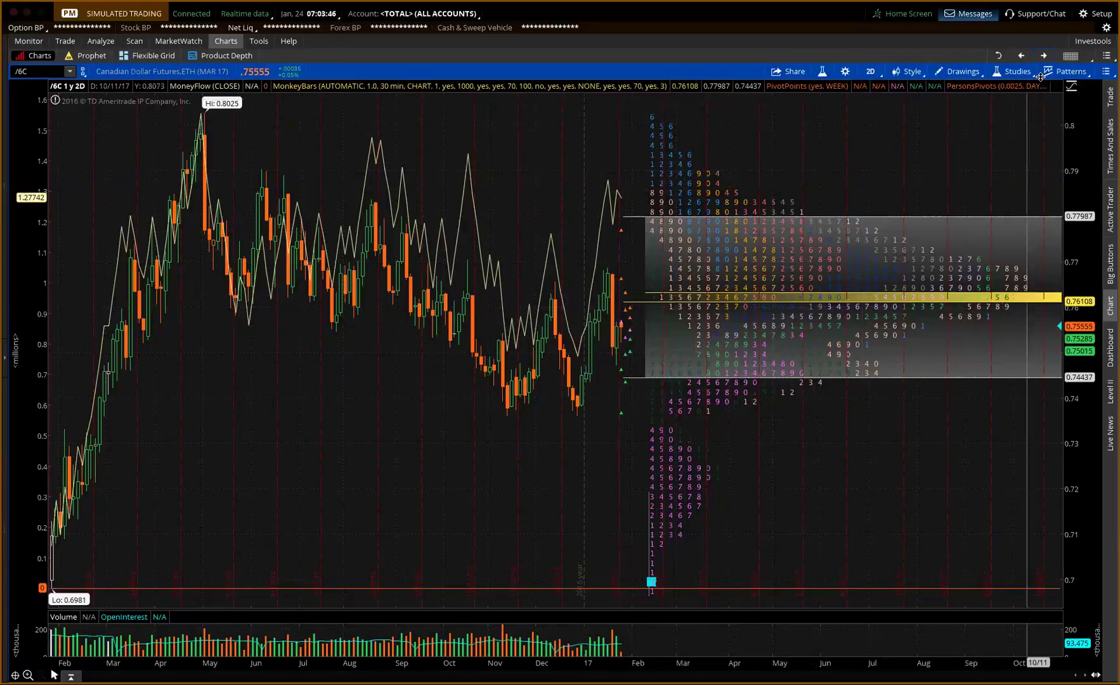
{"action": "left_click", "coordinate": [1046, 56]}
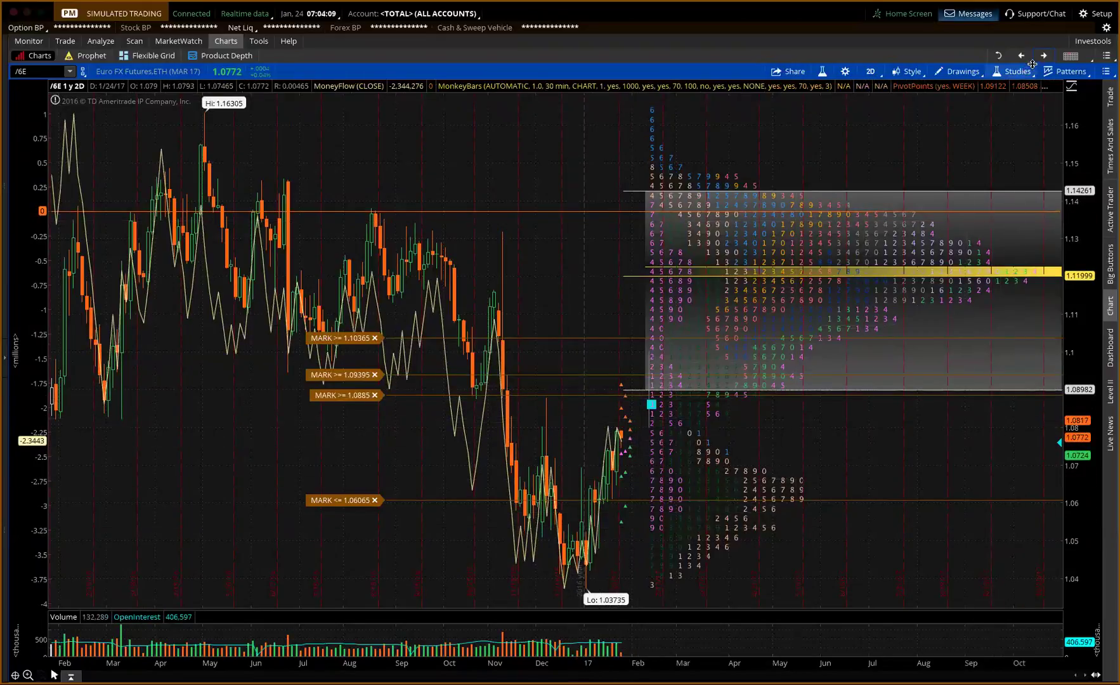
Enter /6J in the symbol box to chart Japanese Yen futures
{"action": "type", "text": "/6J"}
{"action": "key", "text": "Return"}
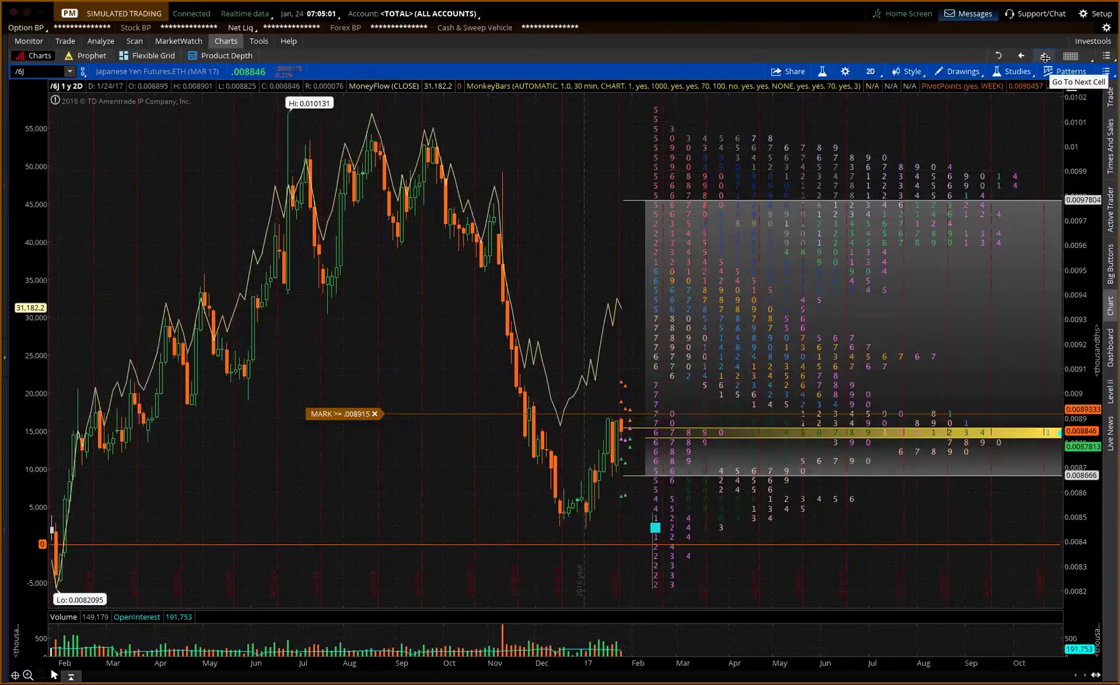
Step through the /6M, /6N and /BZ futures charts, then switch to Econoday in Safari
{"action": "left_click", "coordinate": [1045, 57]}
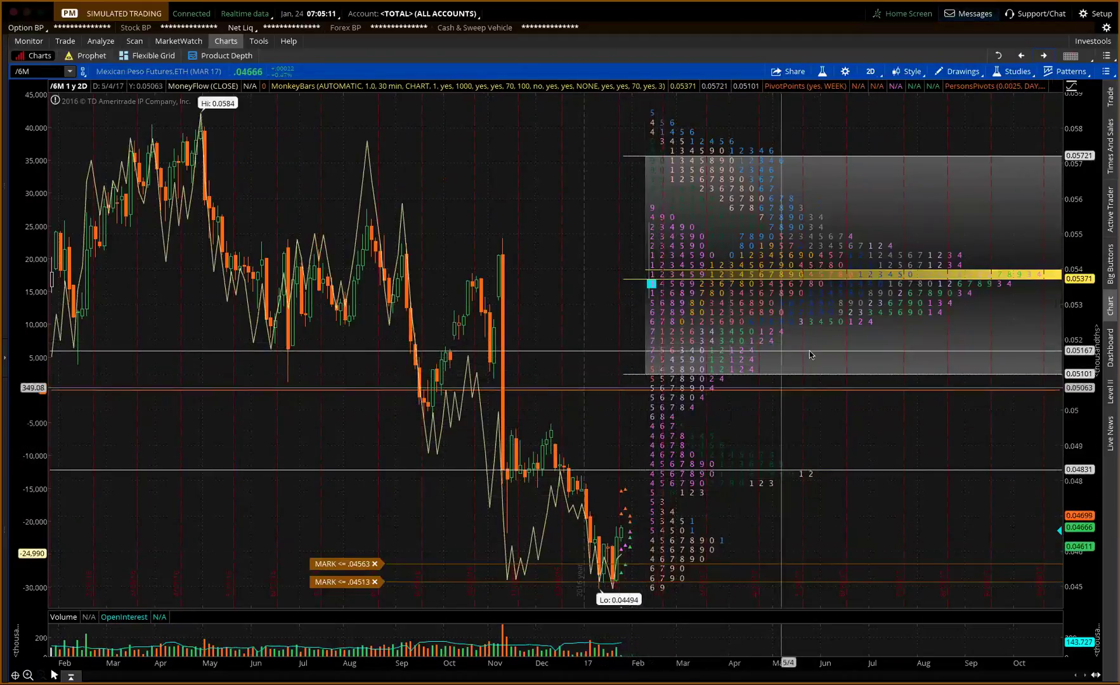
{"action": "left_click", "coordinate": [1043, 55]}
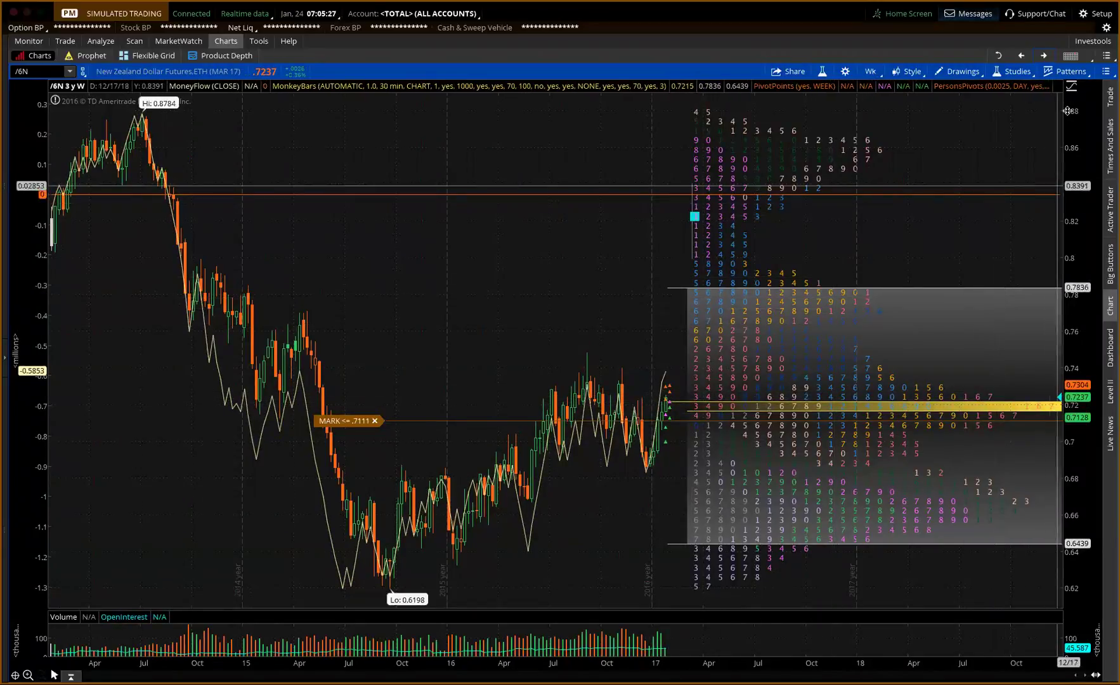
{"action": "left_click", "coordinate": [1046, 56]}
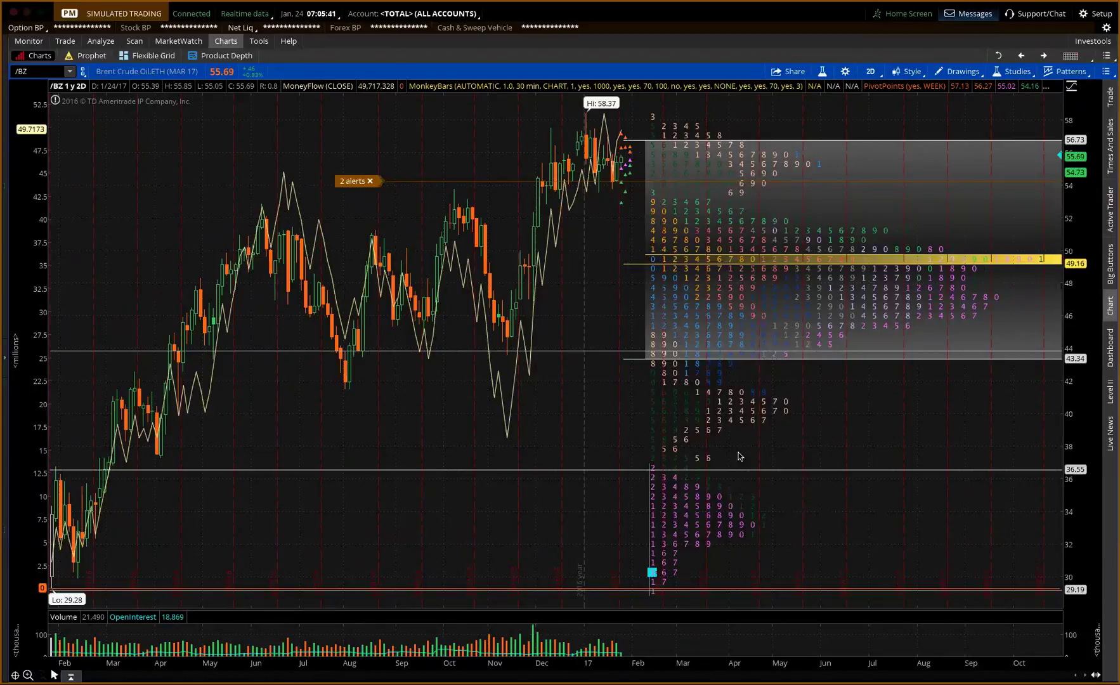
{"action": "key", "text": "super+Tab"}
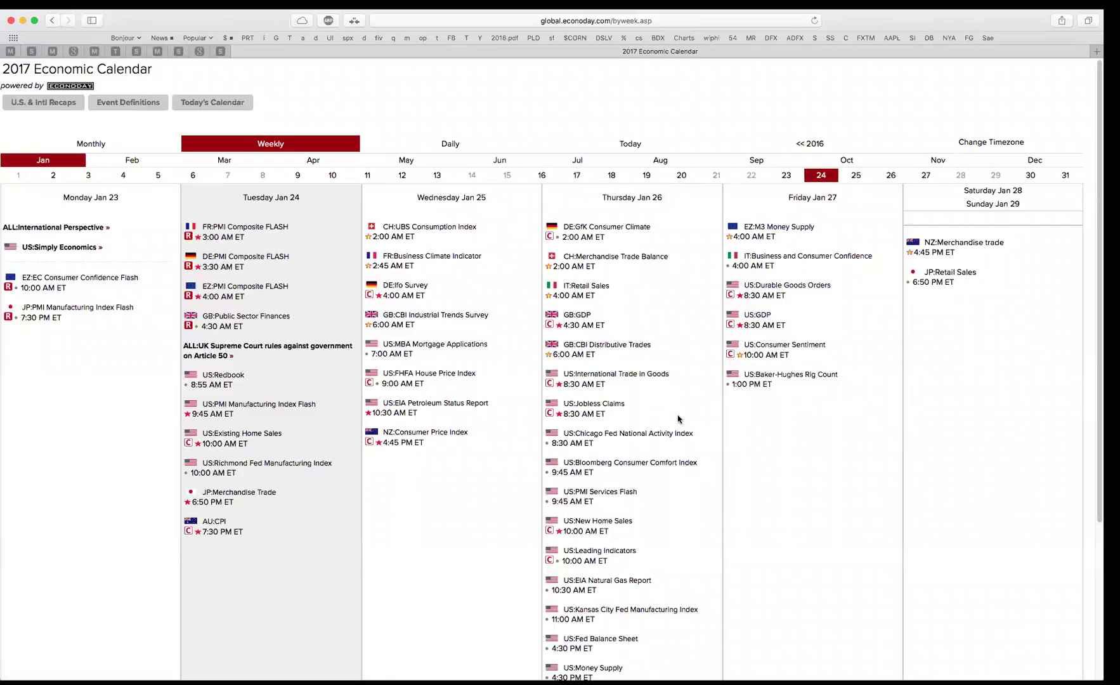
Scroll through the week's Econoday releases, then open the NYA summation-index bookmark
{"action": "scroll", "coordinate": [677, 420], "scroll_direction": "down", "scroll_amount": 1}
{"action": "scroll", "coordinate": [678, 418], "scroll_direction": "down", "scroll_amount": 3}
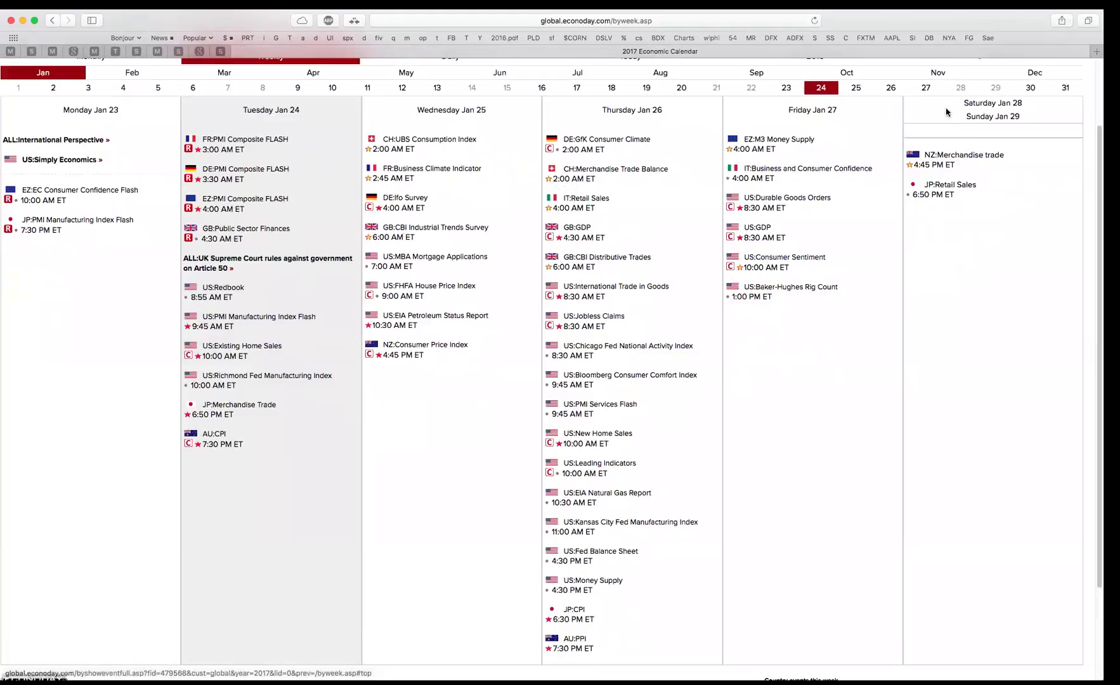
{"action": "left_click", "coordinate": [954, 40]}
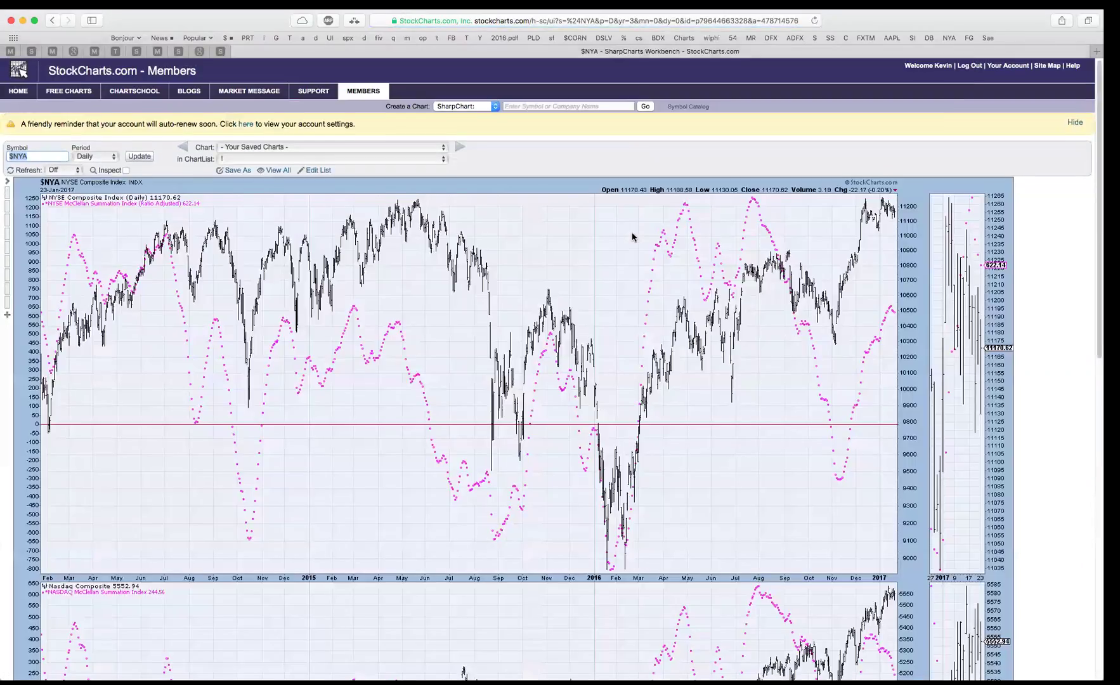
{"action": "scroll", "coordinate": [633, 234], "scroll_direction": "down", "scroll_amount": 1}
{"action": "scroll", "coordinate": [632, 234], "scroll_direction": "down", "scroll_amount": 2}
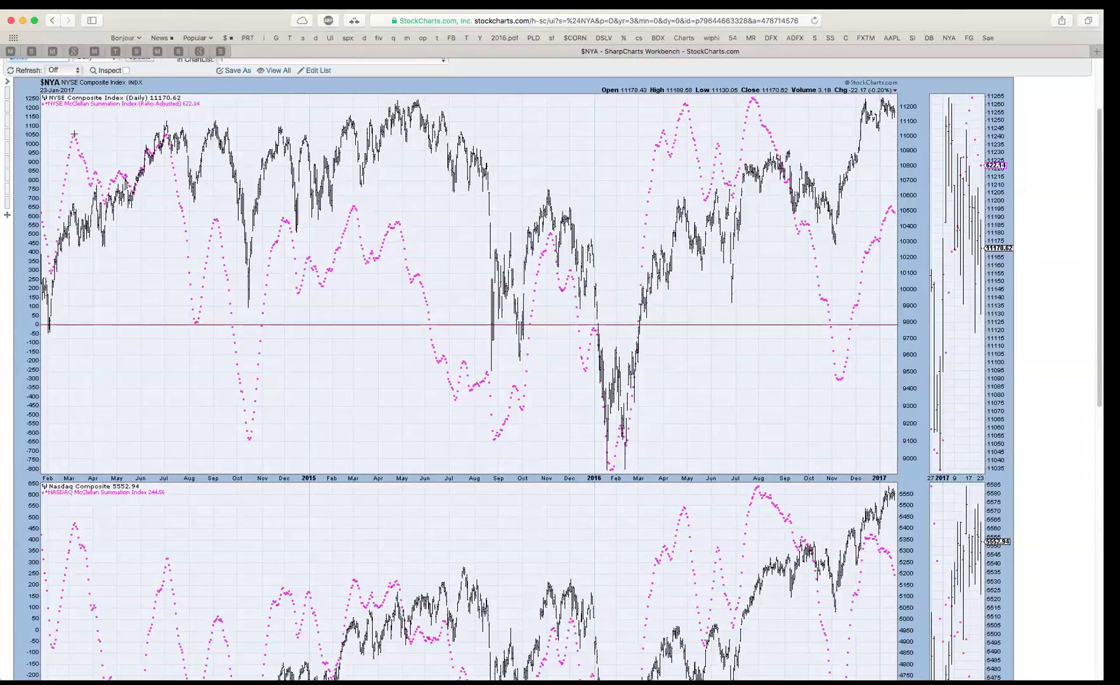
{"action": "scroll", "coordinate": [71, 310], "scroll_direction": "down", "scroll_amount": 3}
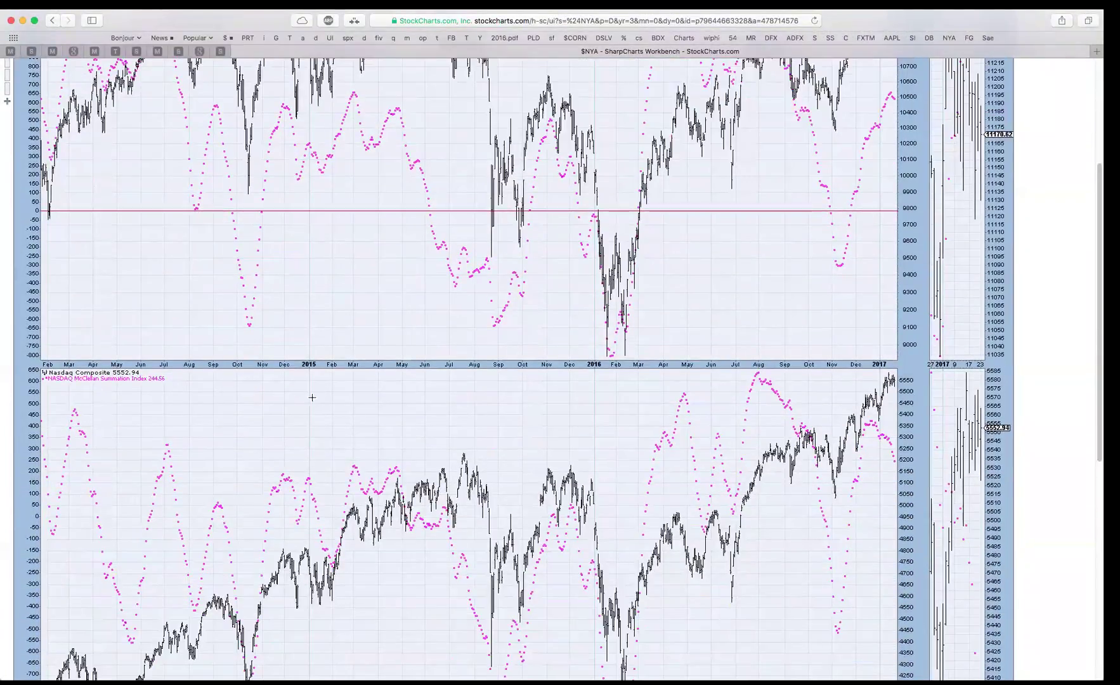
{"action": "scroll", "coordinate": [864, 246], "scroll_direction": "up", "scroll_amount": 3}
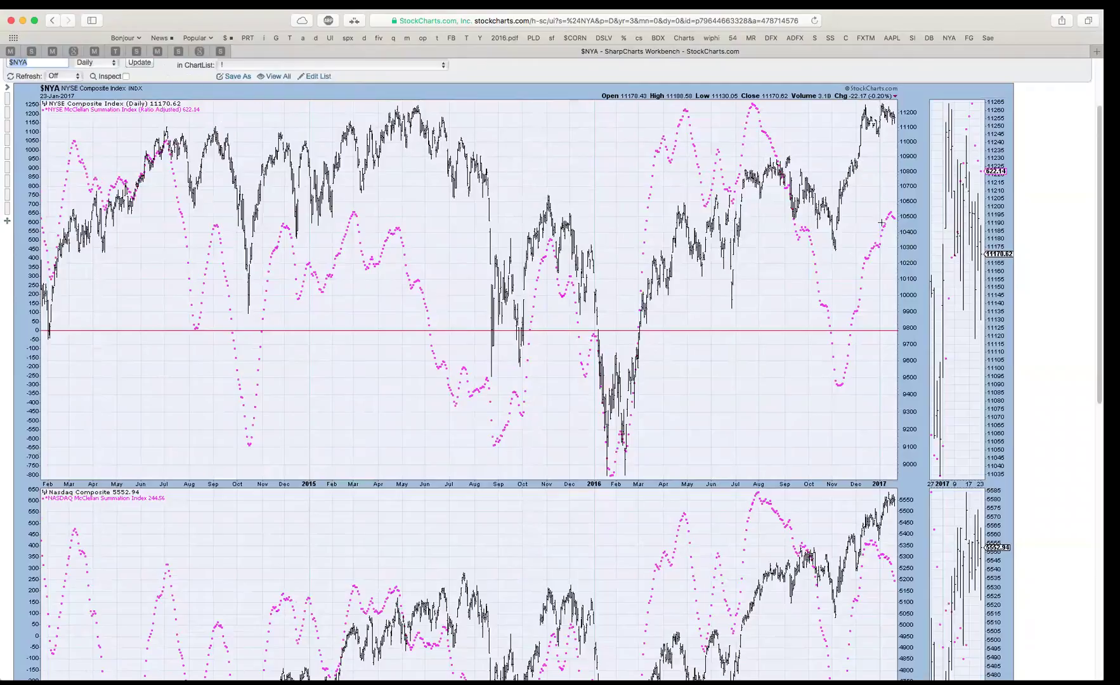
{"action": "scroll", "coordinate": [883, 223], "scroll_direction": "down", "scroll_amount": 2}
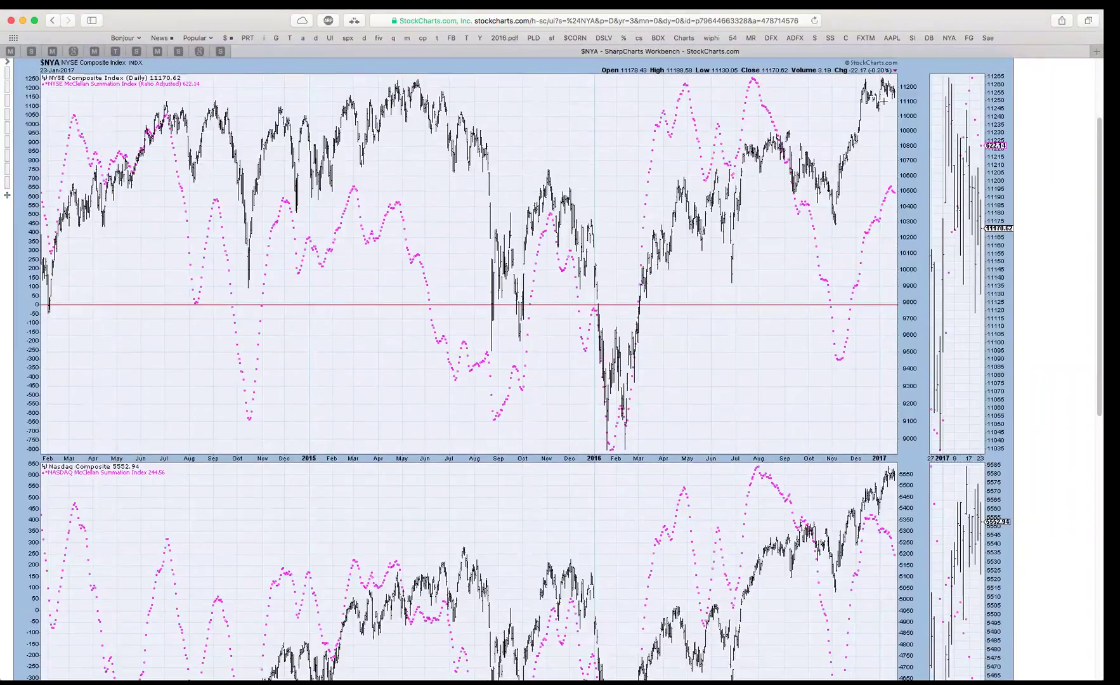
{"action": "scroll", "coordinate": [882, 107], "scroll_direction": "down", "scroll_amount": 10}
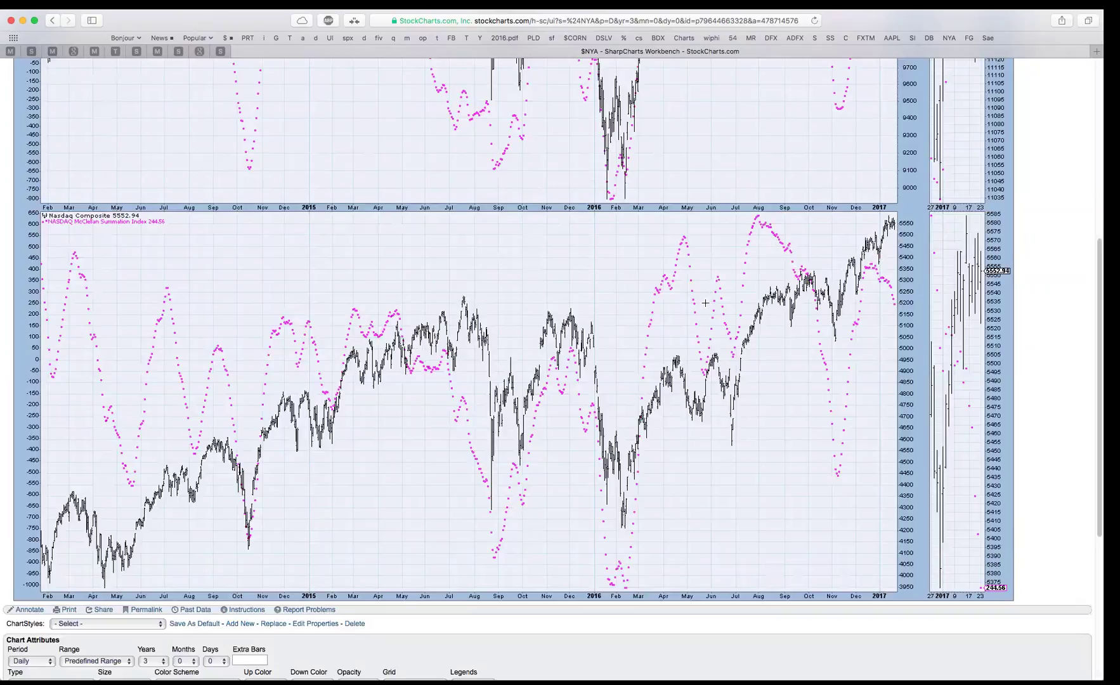
{"action": "scroll", "coordinate": [705, 303], "scroll_direction": "up", "scroll_amount": 10}
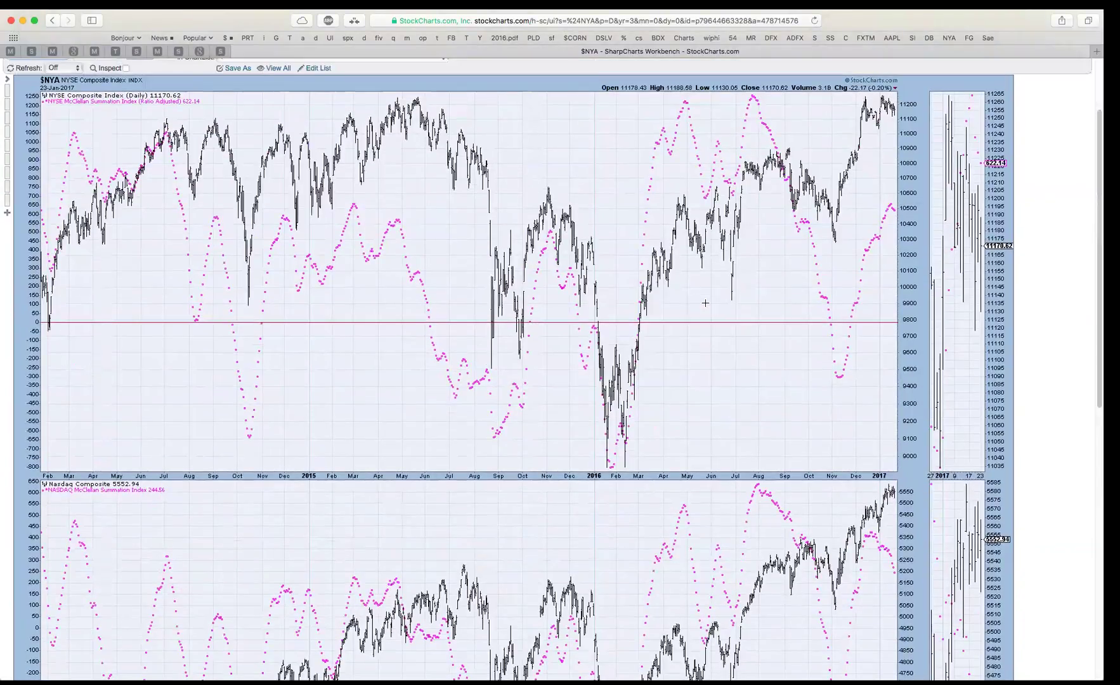